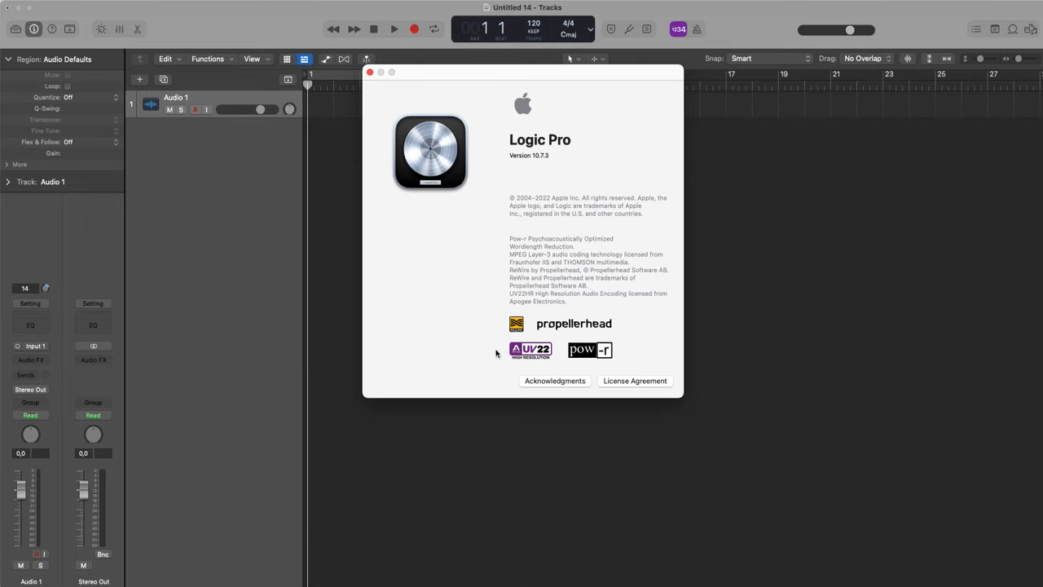
Close the version information window and add one software instrument track using the Sampler
click(370, 73)
click(379, 204)
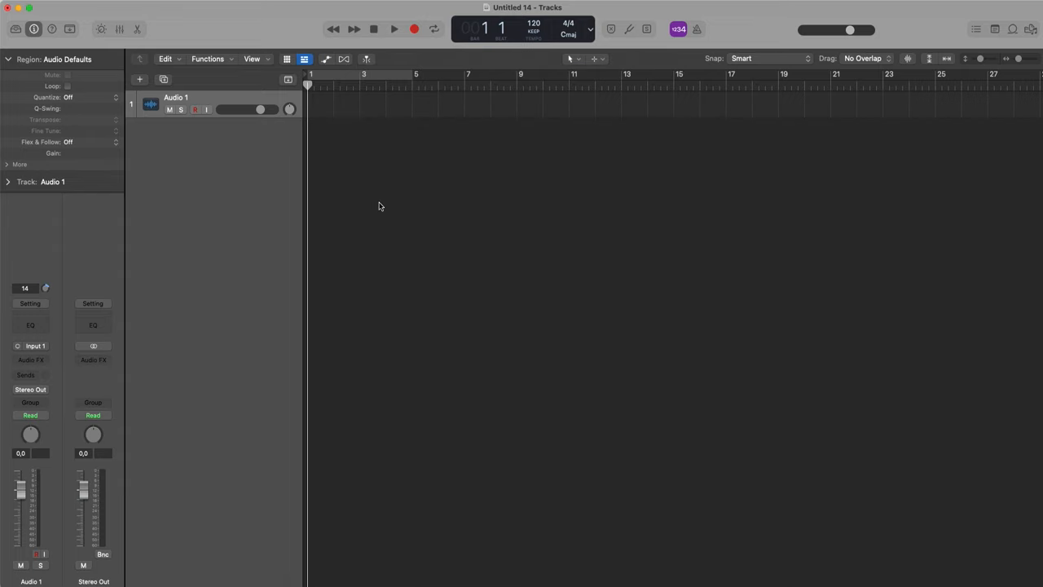
click(140, 82)
click(438, 198)
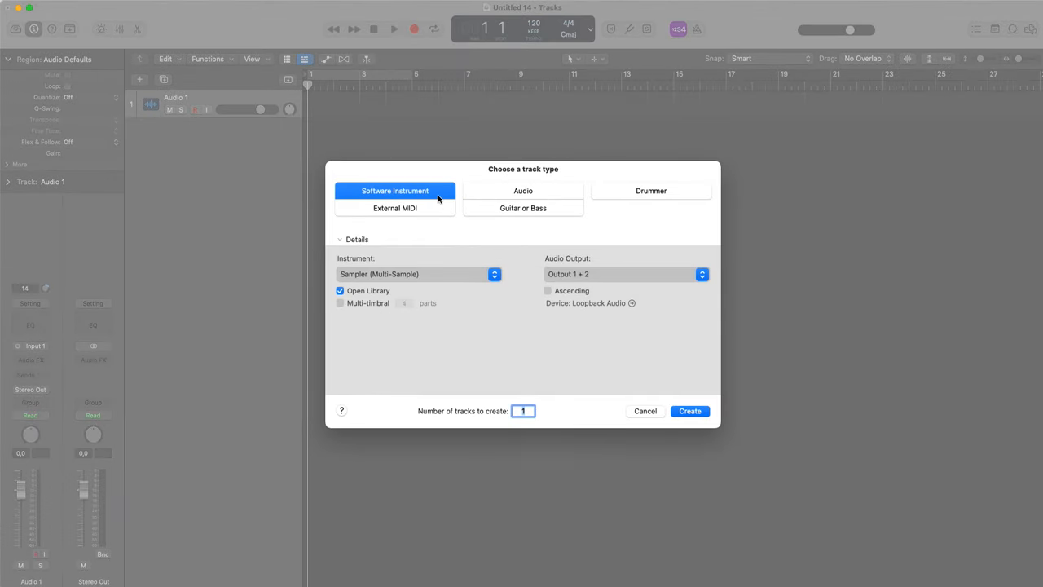
click(688, 413)
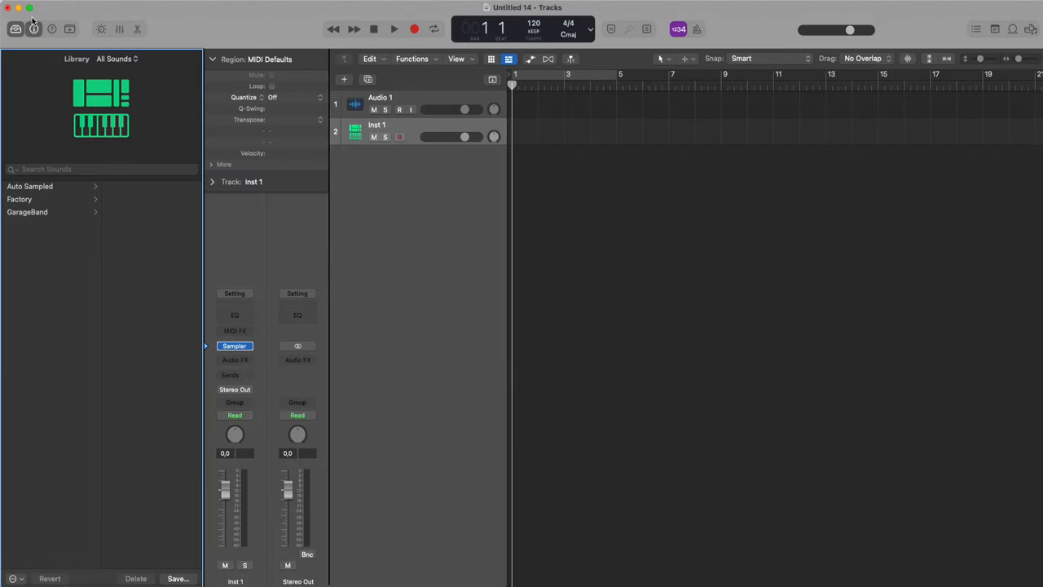
Load the Steinway Grand Piano patch on the new instrument track and delete the Audio 1 track
click(208, 293)
click(33, 316)
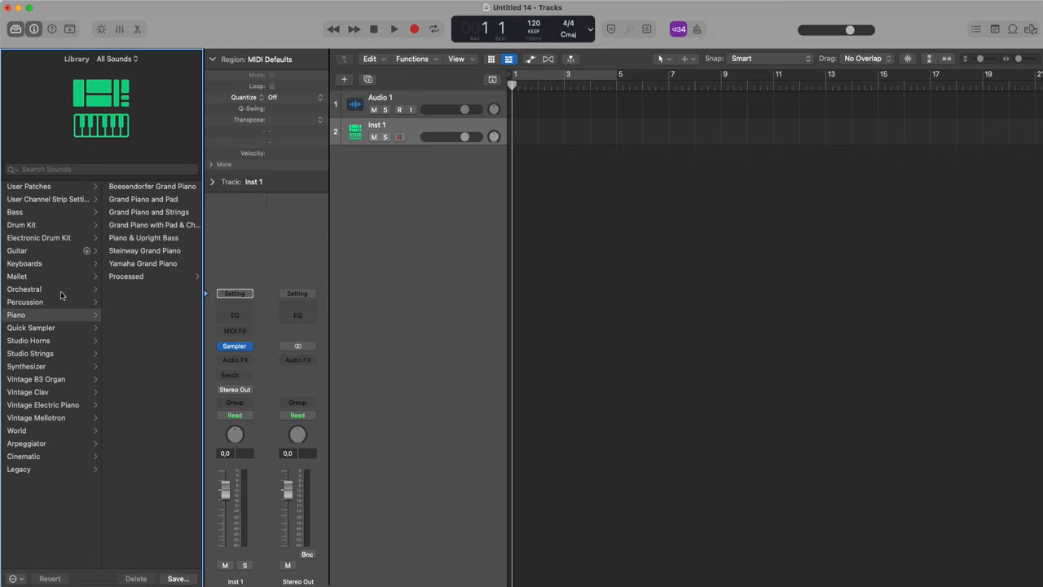
click(151, 251)
click(20, 34)
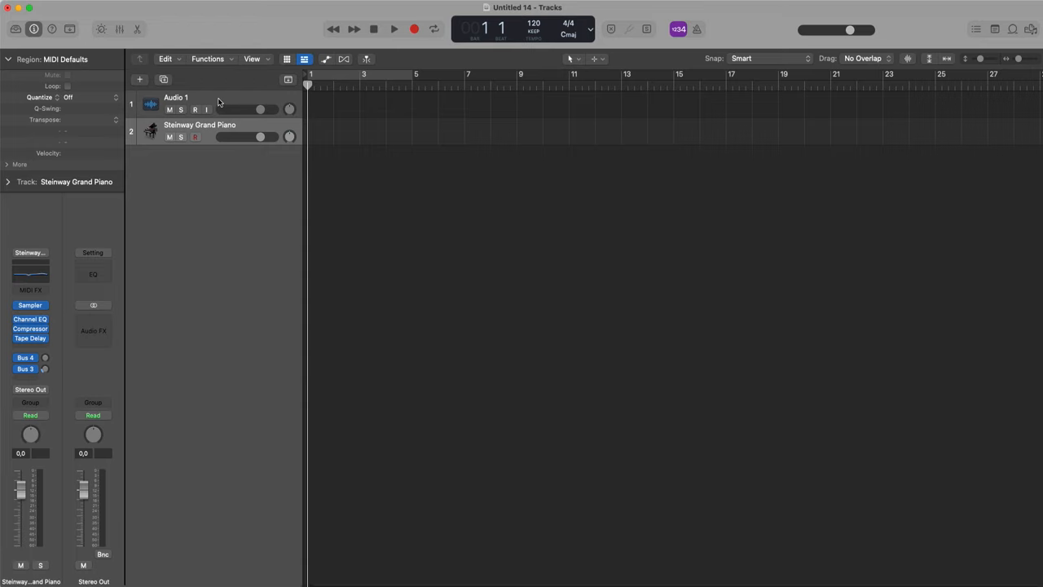
click(218, 101)
key(super+BackSpace)
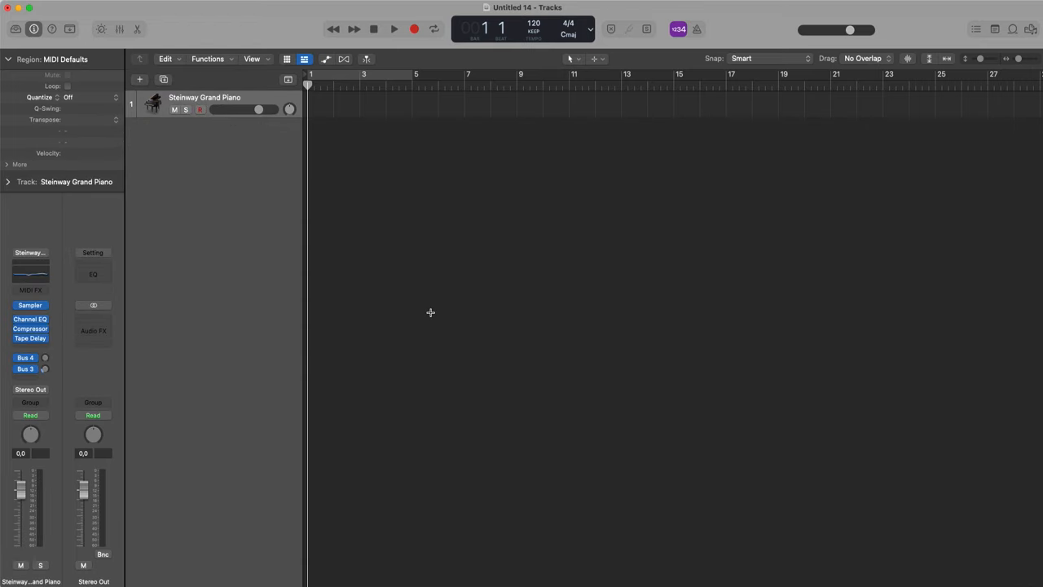
Open the Environment window and view its MIDI Instr. and Click & Ports layers
key(super+0)
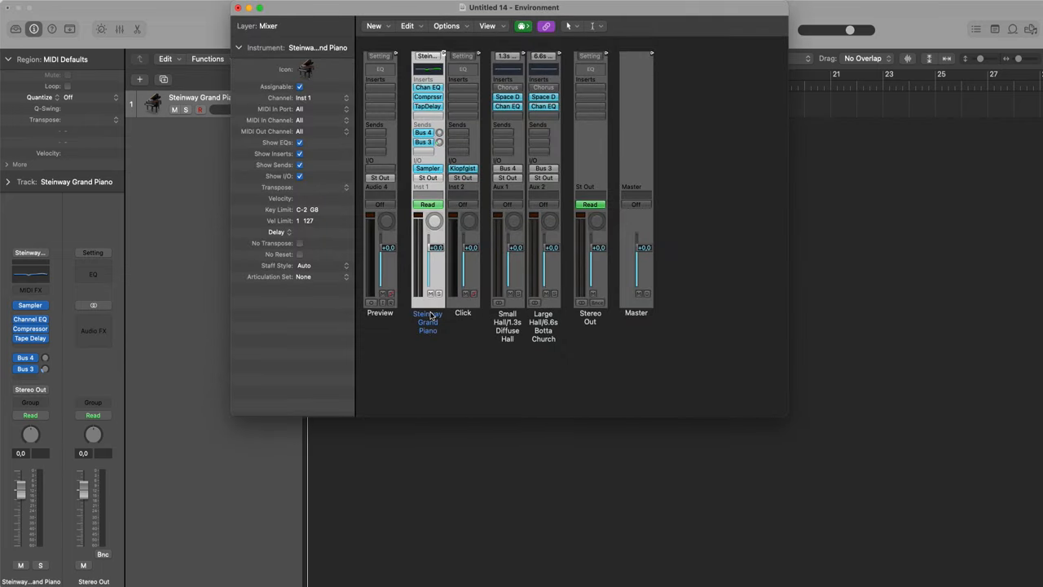
drag(316, 9, 313, 146)
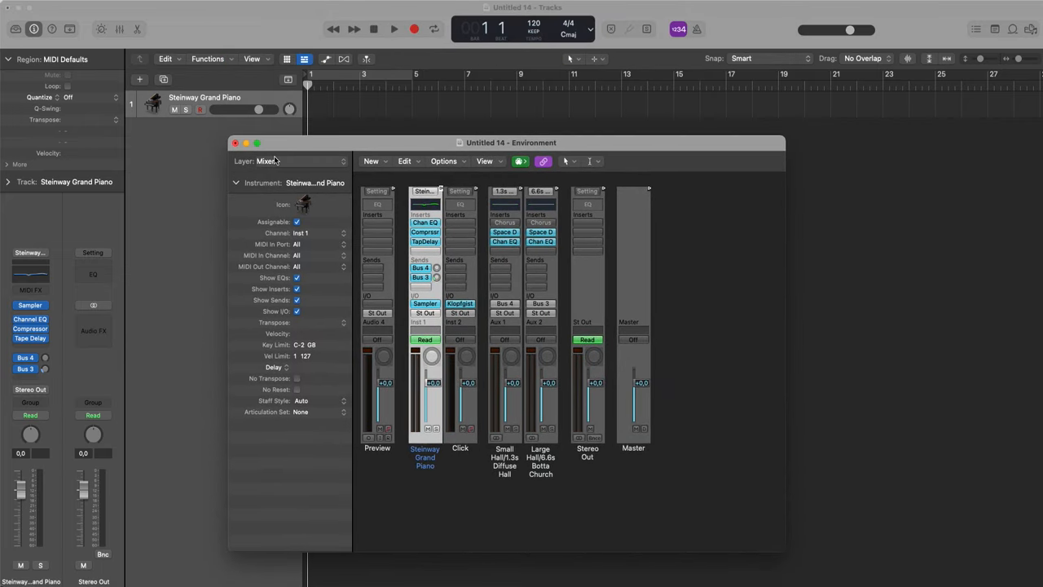
click(275, 161)
click(303, 151)
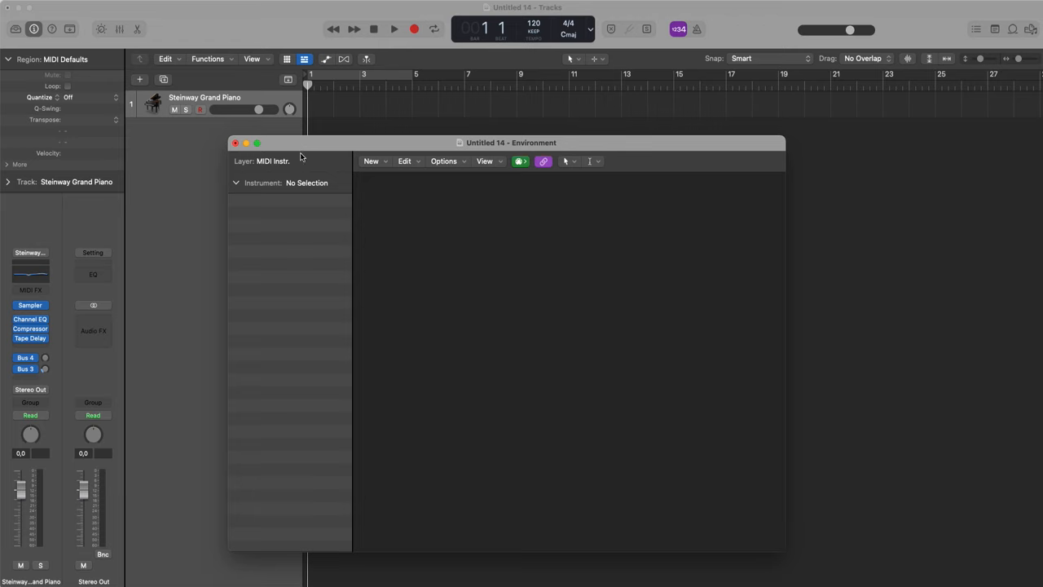
click(301, 164)
click(307, 152)
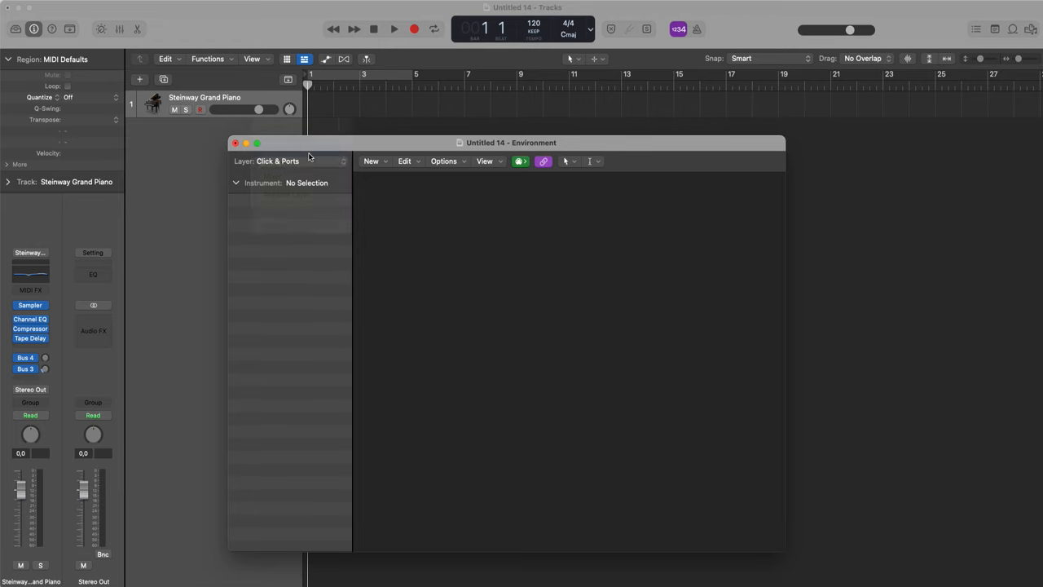
View the list of all Environment objects and return to the Click & Ports layer
click(303, 157)
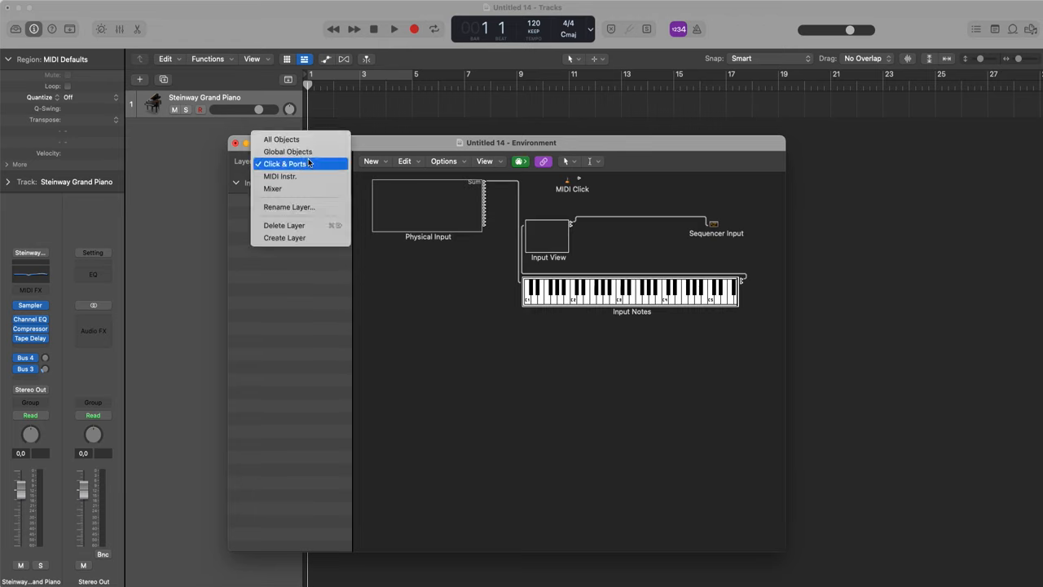
click(307, 139)
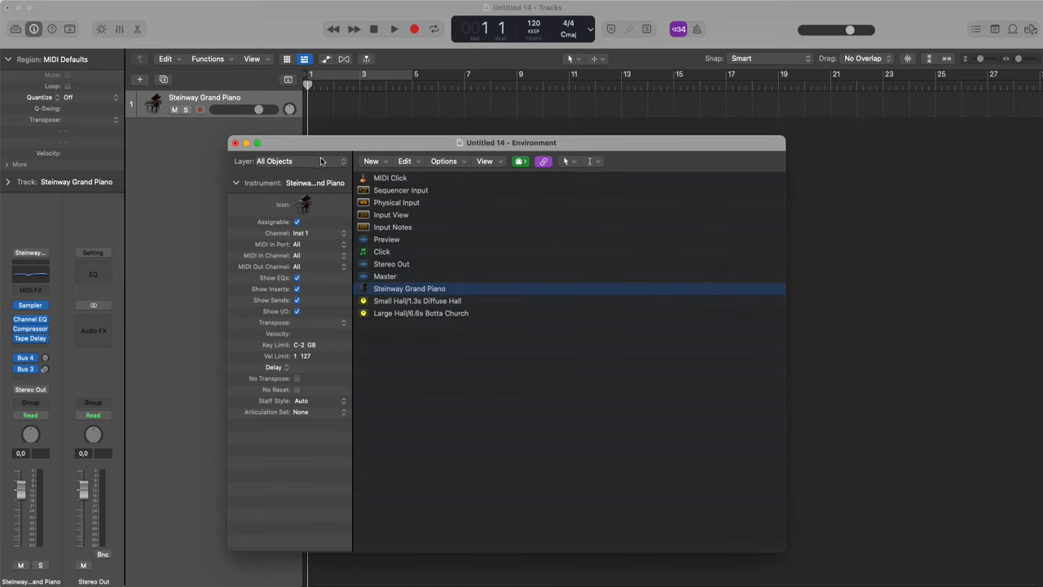
click(323, 162)
click(313, 189)
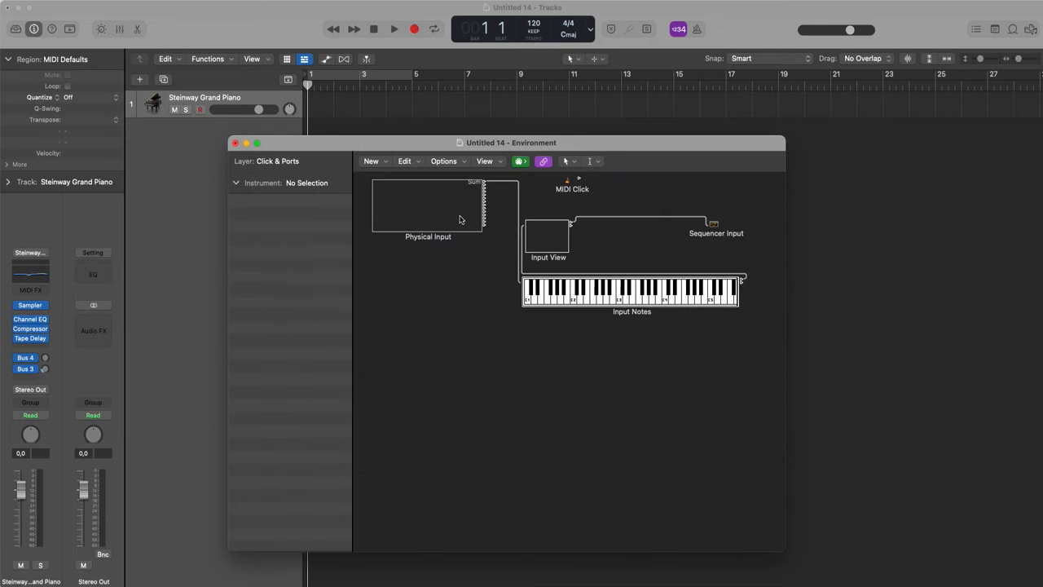
Play a few notes with Musical Typing to check the MIDI flow in Input View, and close the Environment window
key(super+k)
key(a)
key(d)
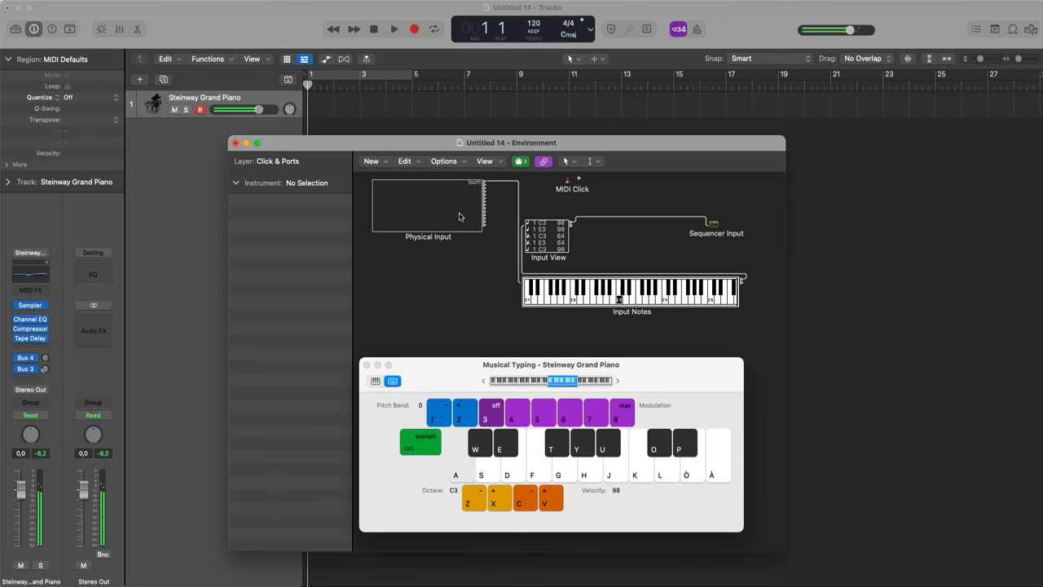
key(a)
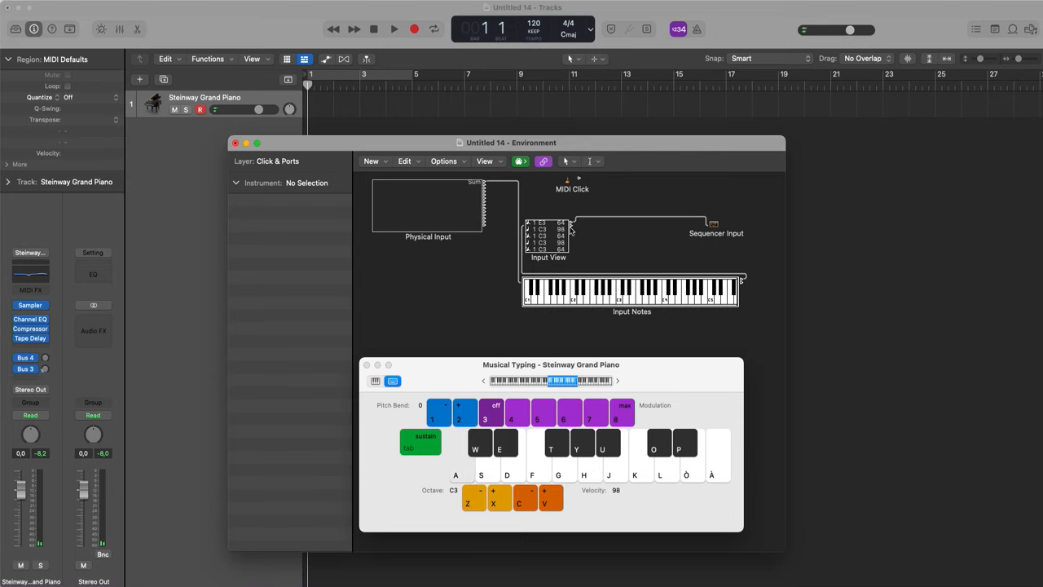
key(s)
key(super+w)
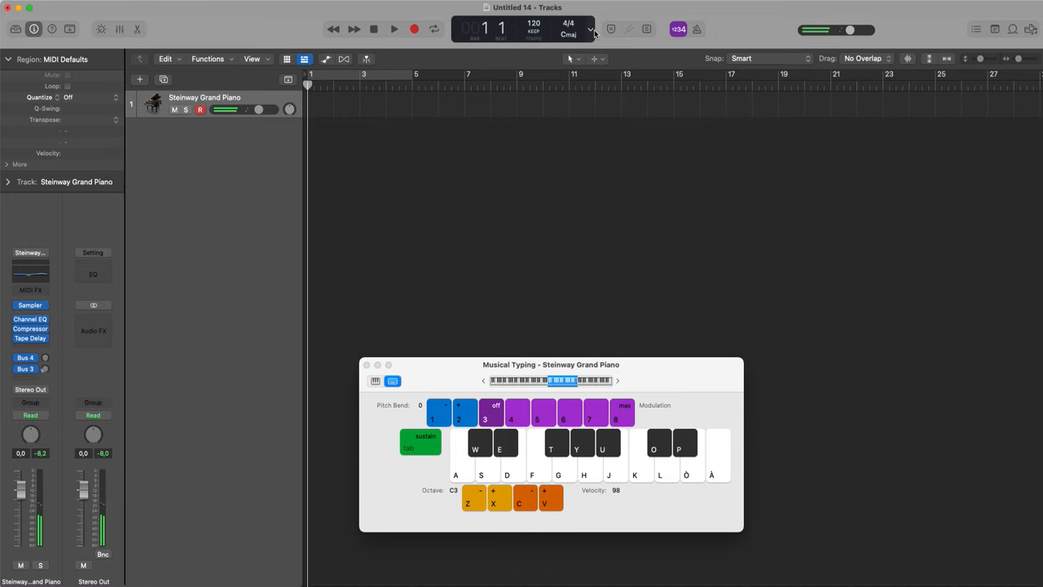
Switch the control bar display to the detailed layout with time position, locators and MIDI in/out, and close Musical Typing
click(591, 31)
click(617, 106)
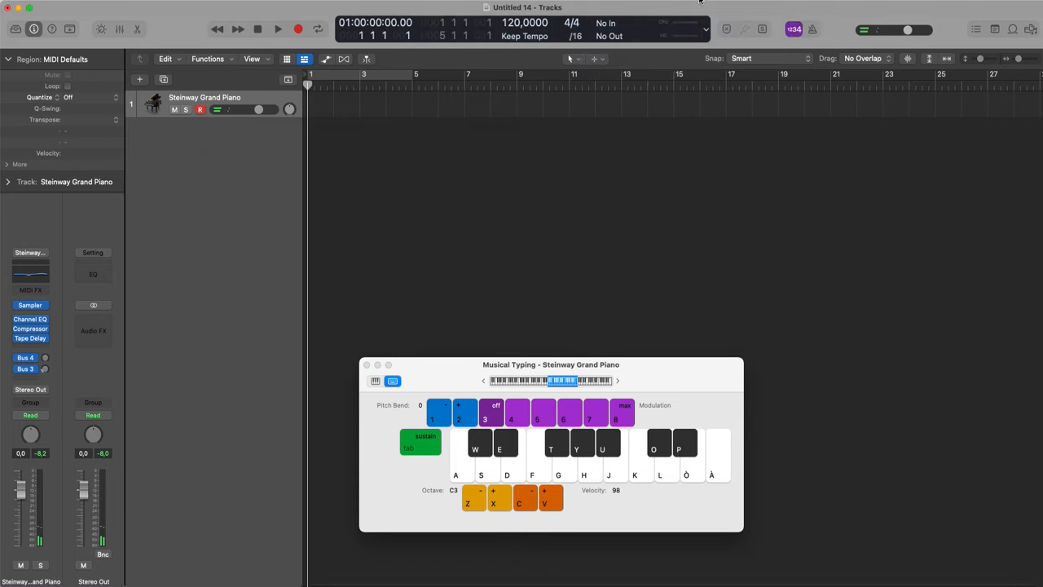
click(367, 365)
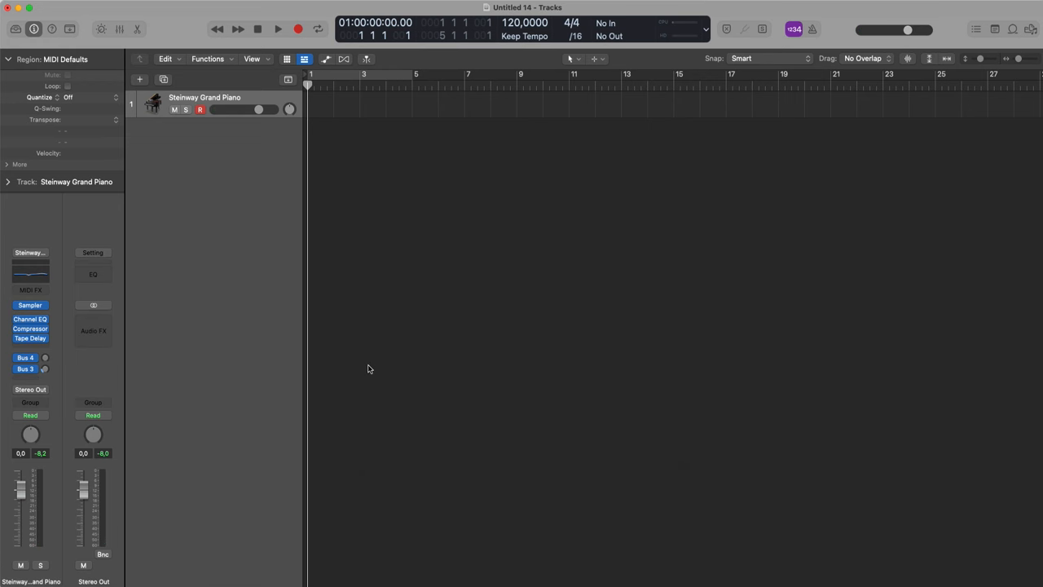
Reopen the Environment window and show its Click & Ports layer
key(super+0)
click(326, 25)
drag(326, 25, 325, 118)
click(322, 126)
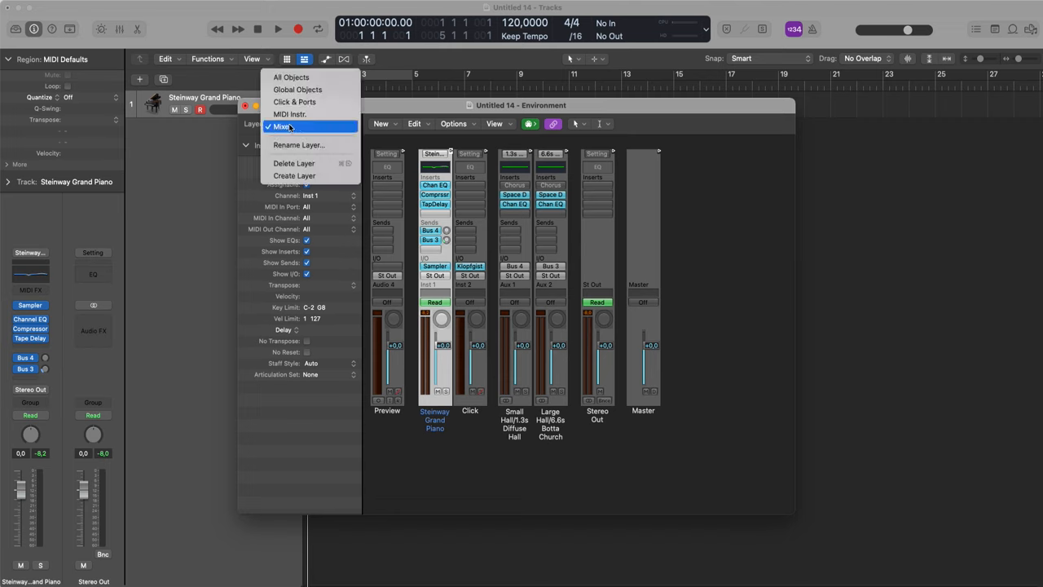
click(322, 101)
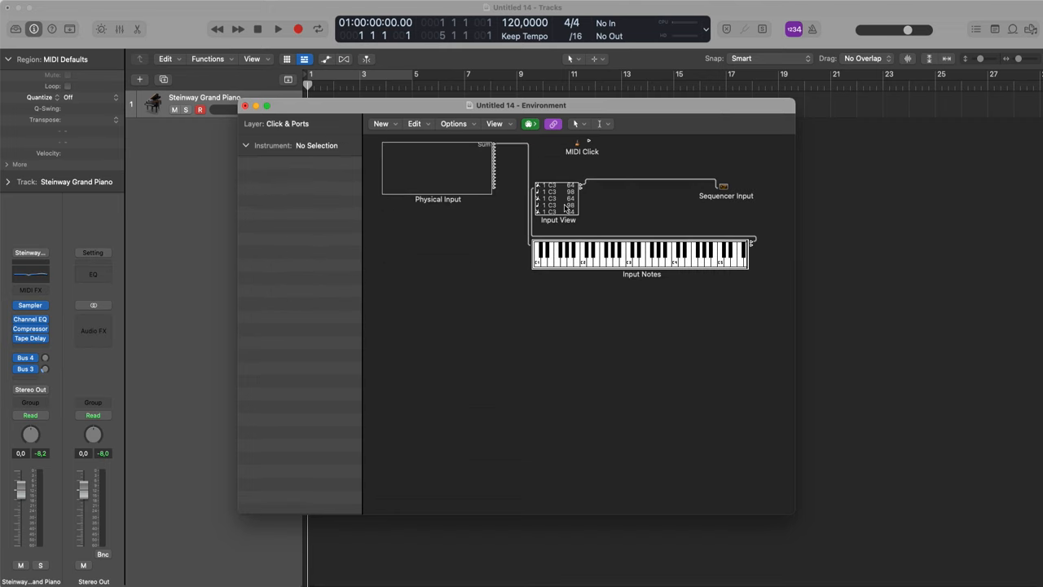
Solo the piano track and play test notes with Musical Typing and the Input Notes keyboard
key(ctrl+s)
key(super+k)
key(a)
key(d)
key(g)
click(668, 261)
click(669, 262)
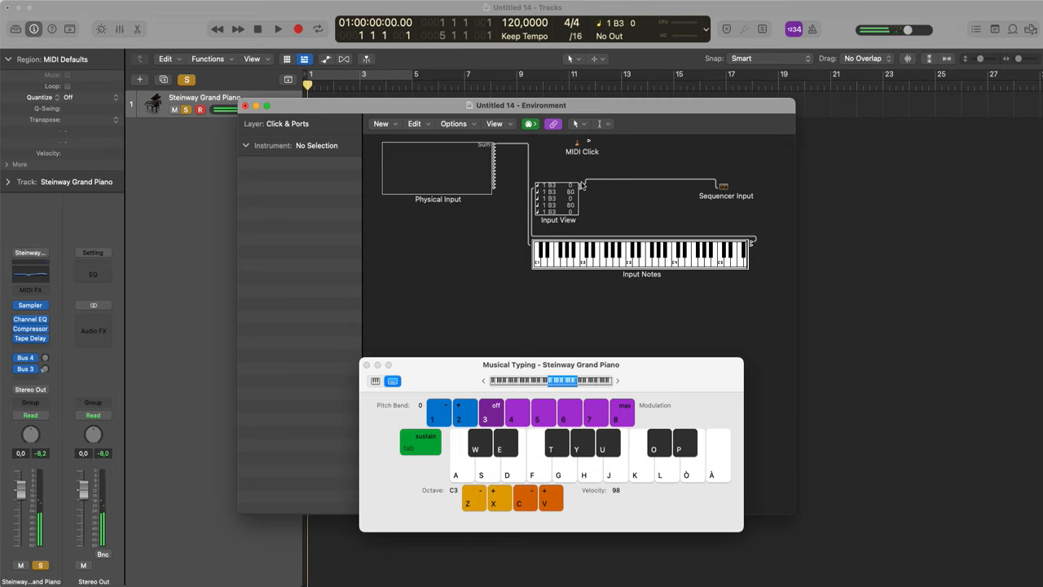
Delete the cable running from Physical Input's Sum output to Input Notes
drag(534, 364, 530, 384)
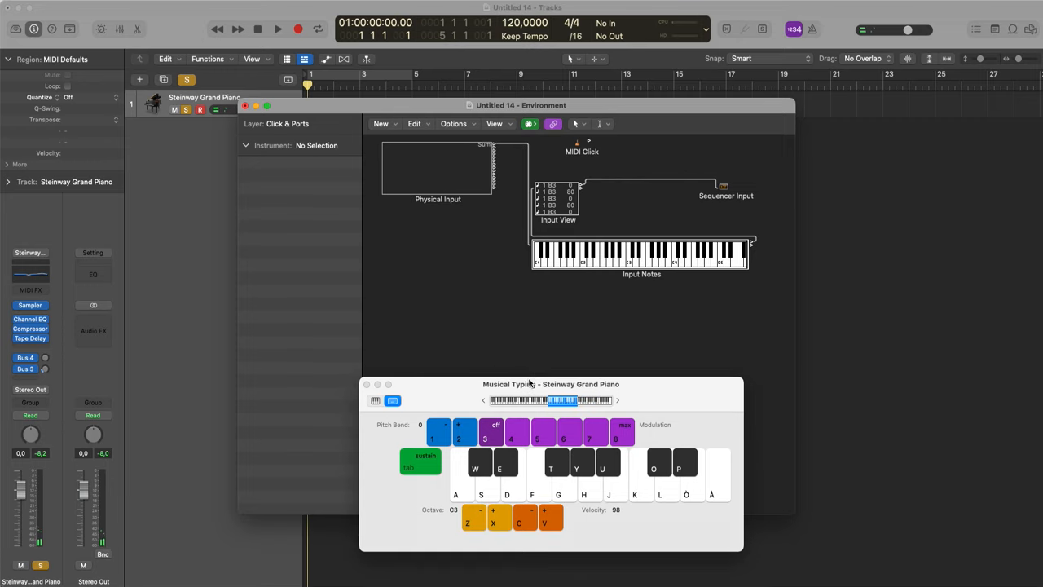
click(509, 143)
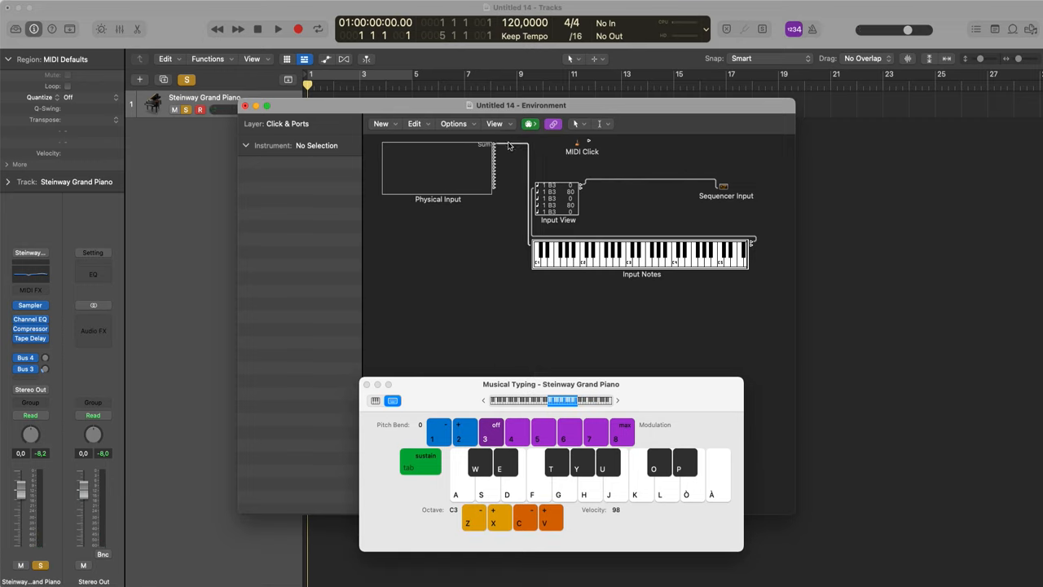
key(BackSpace)
Test the disconnected MIDI input by playing notes with Musical Typing and on the Input Notes keyboard
key(g)
key(g)
key(g)
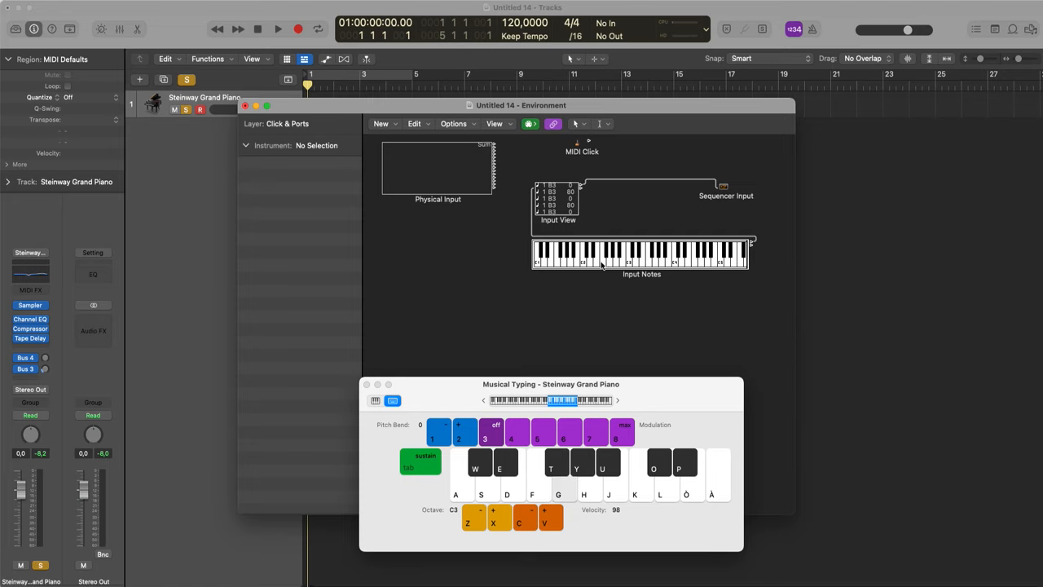
key(g)
click(627, 263)
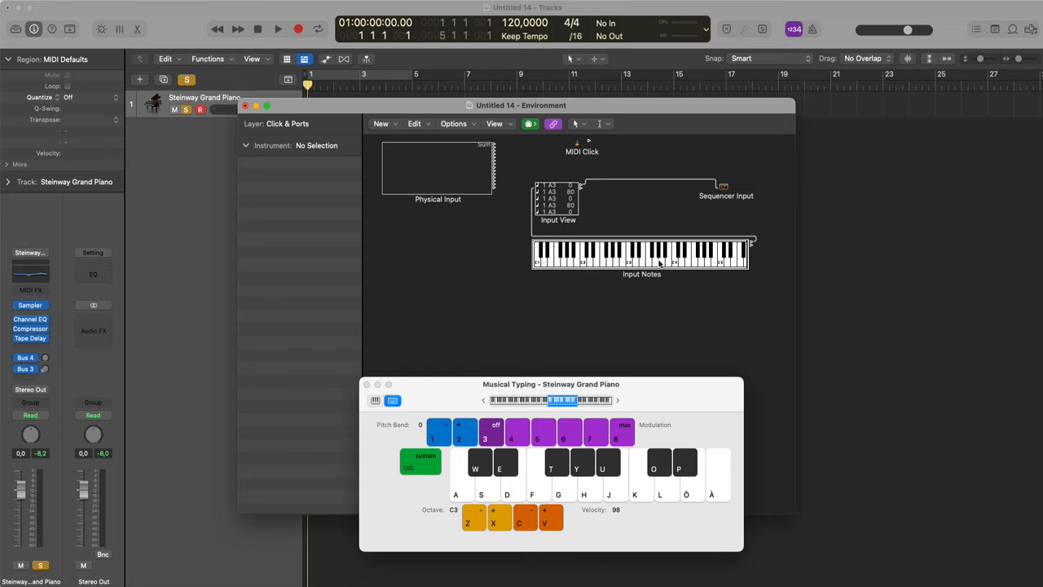
Add an Arpeggiator object cabled between Physical Input's Sum output and Input Notes, and play test notes through it
click(394, 125)
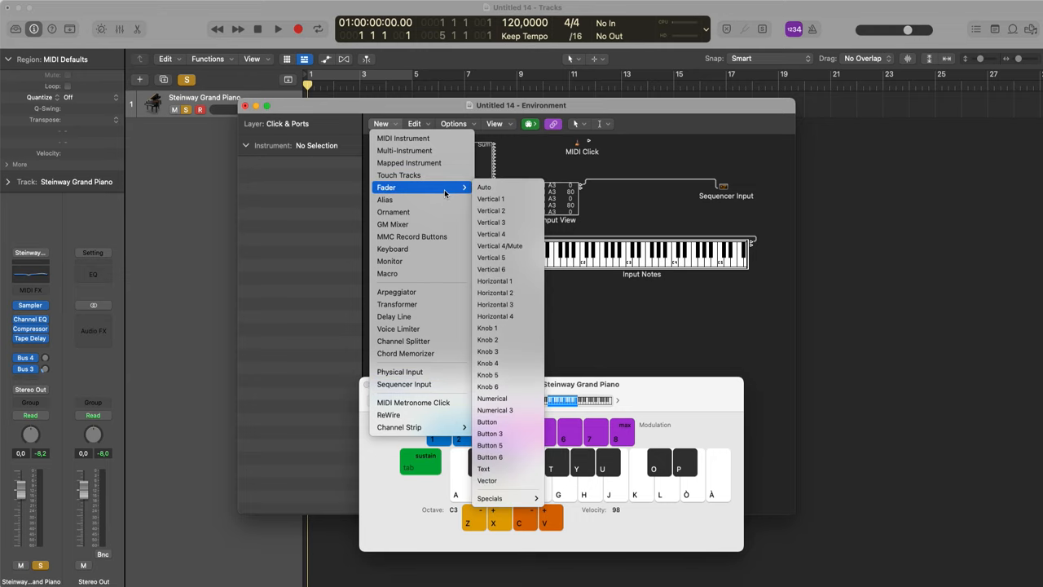
click(421, 292)
drag(601, 187, 471, 280)
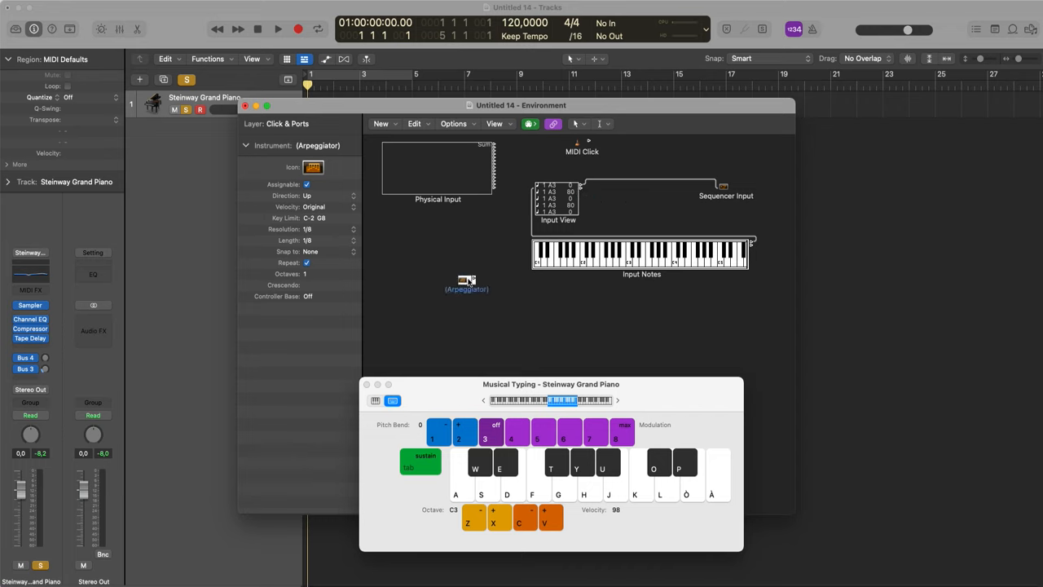
drag(494, 145, 544, 260)
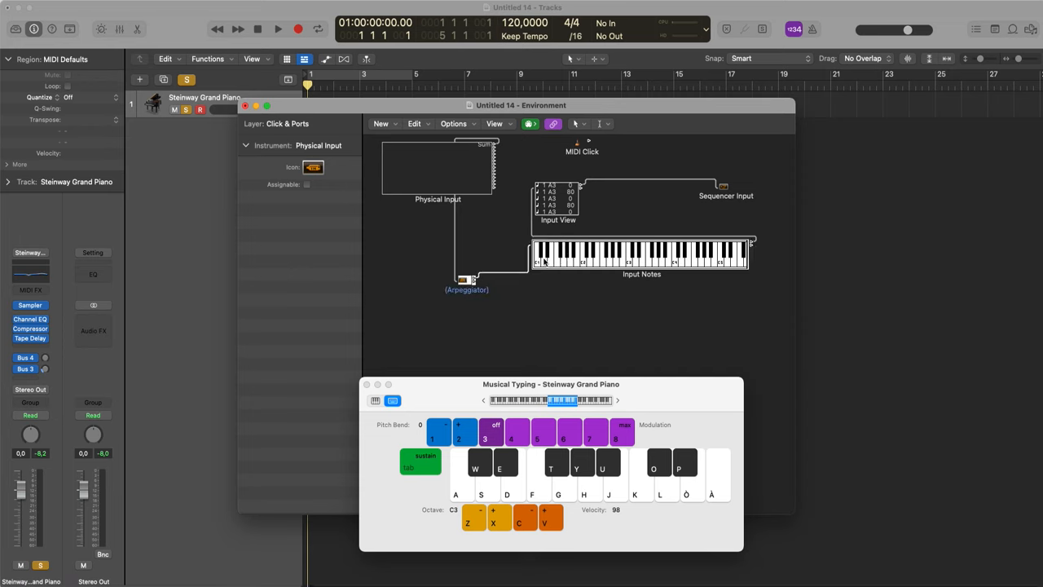
key(d)
key(g)
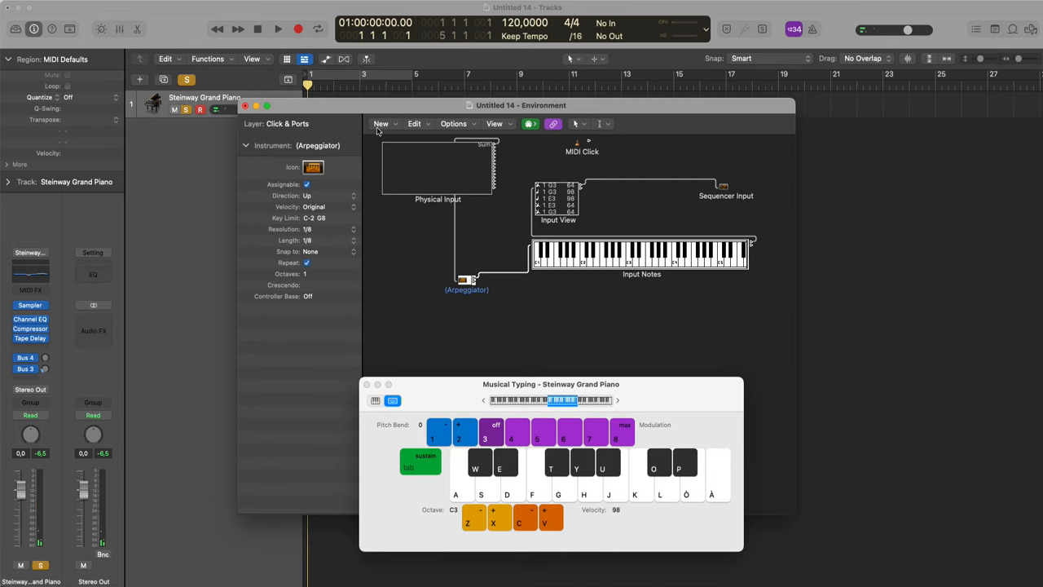
Set the Arpeggiator's direction to Random and its octaves to 3
drag(357, 107, 350, 138)
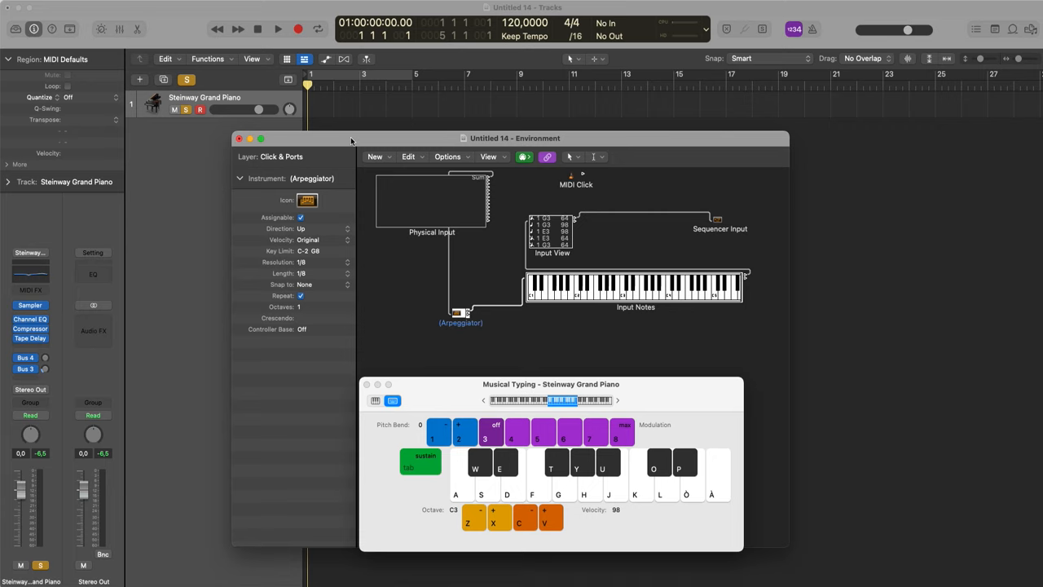
click(323, 229)
click(323, 289)
click(323, 232)
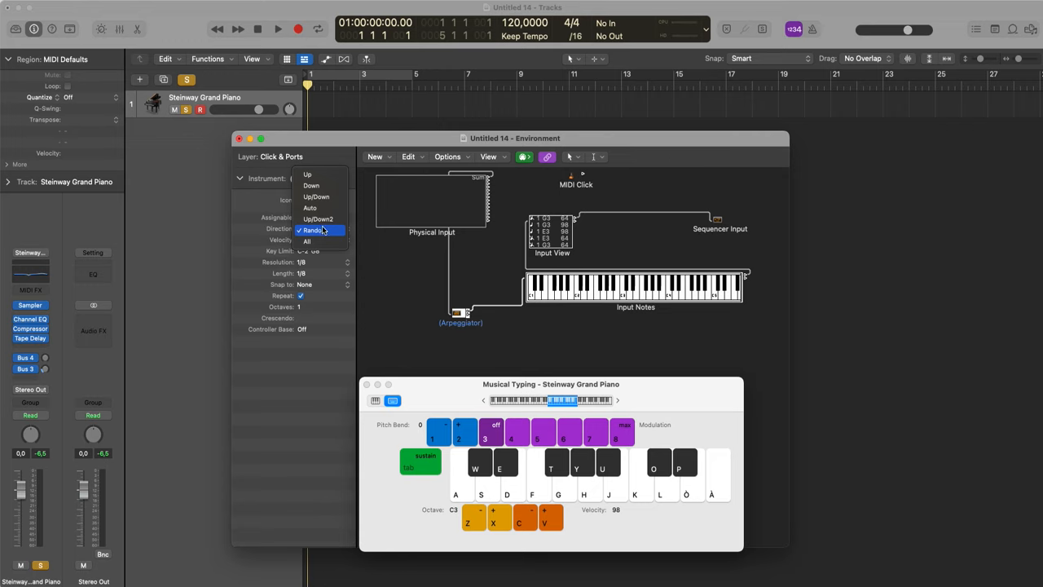
click(323, 230)
click(303, 306)
click(301, 297)
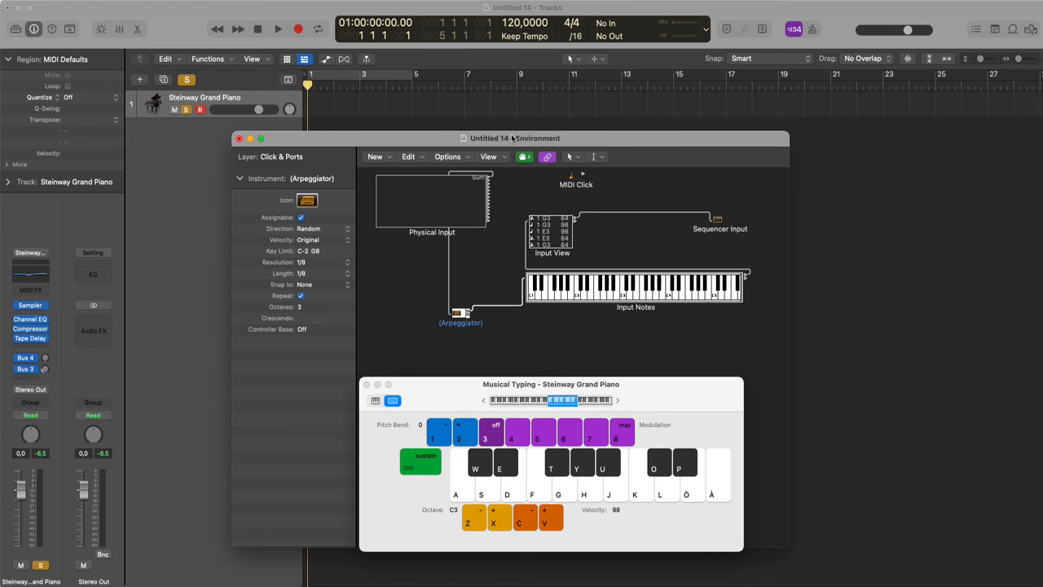
Start playback, set the Arpeggiator's resolution to 1/16, and play test notes through it with Musical Typing
key(space)
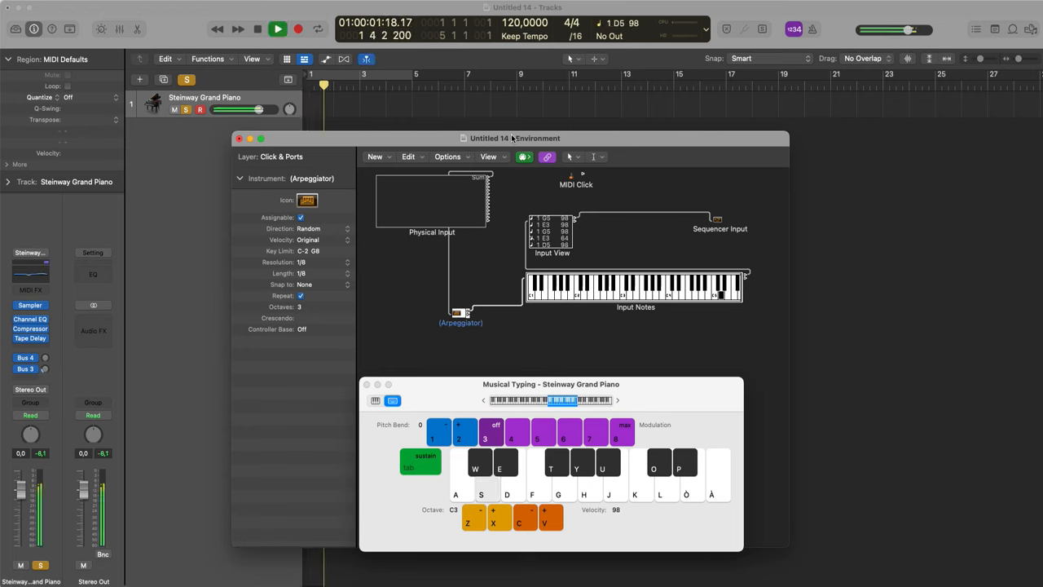
click(432, 233)
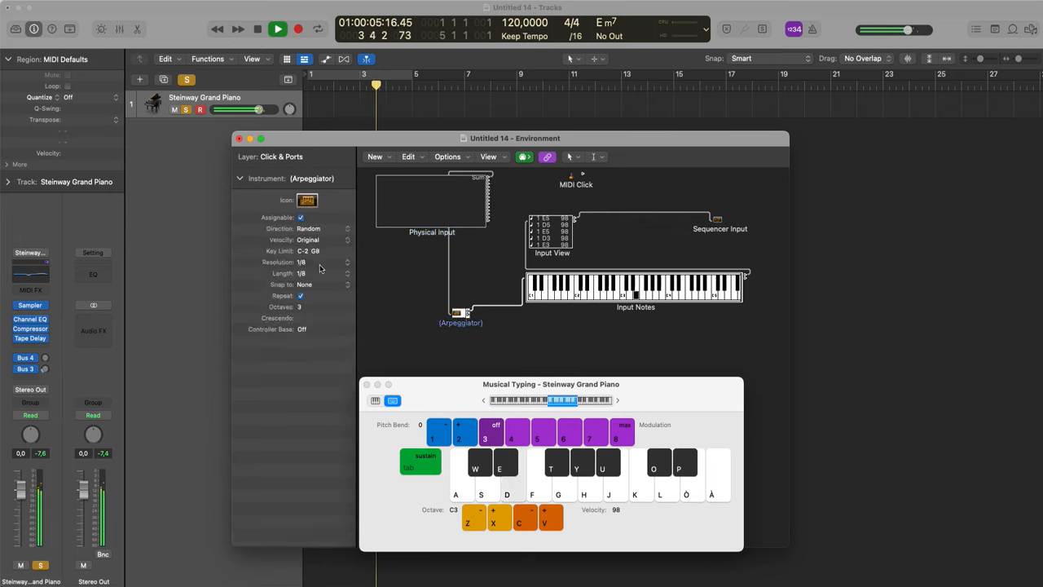
click(346, 263)
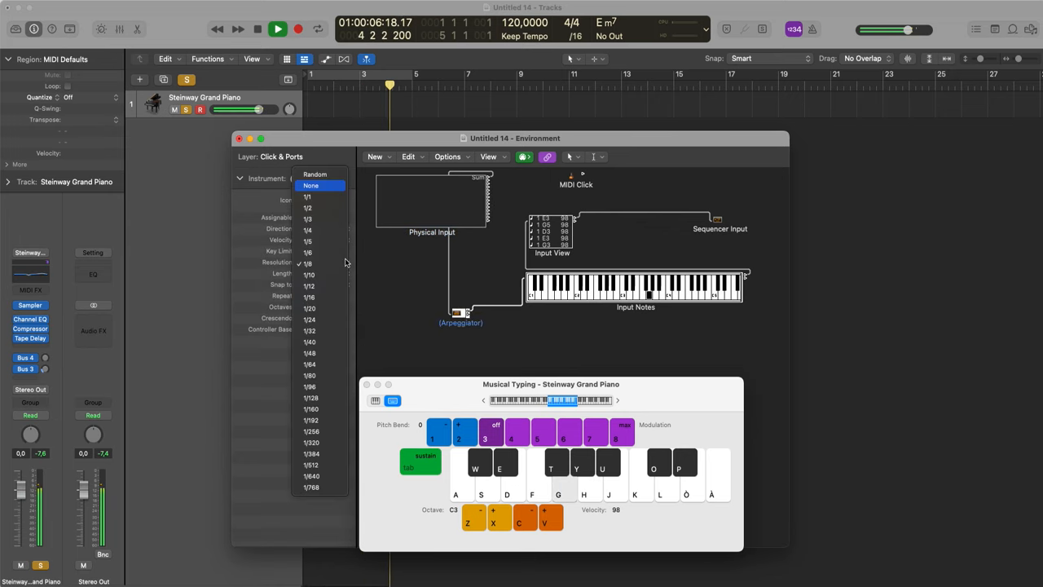
click(318, 296)
key(s)
key(d)
key(g)
key(l)
key(ograve)
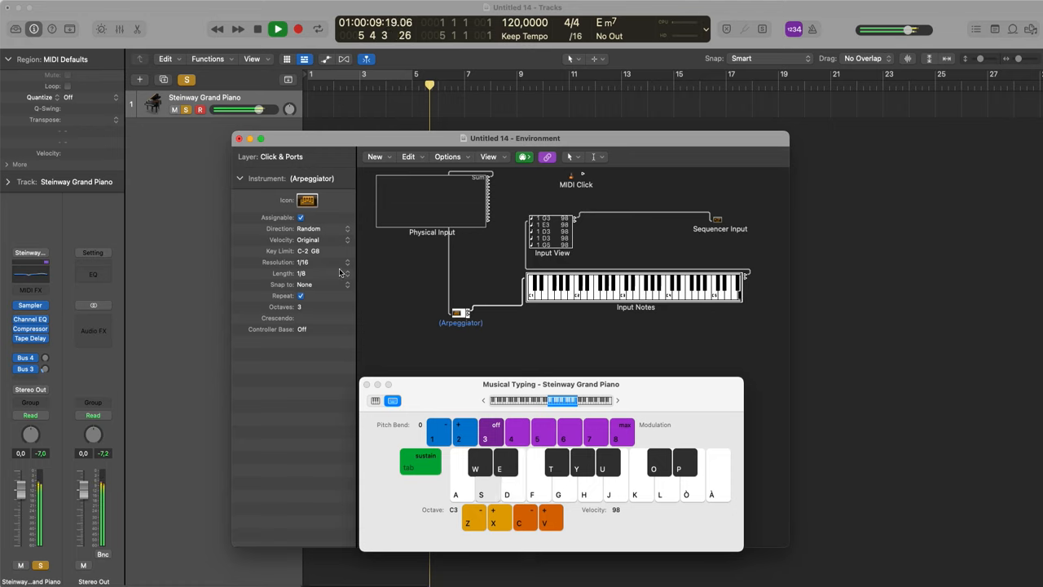
Set the Arpeggiator's note length to 1/3 and audition it with several Musical Typing notes
click(345, 274)
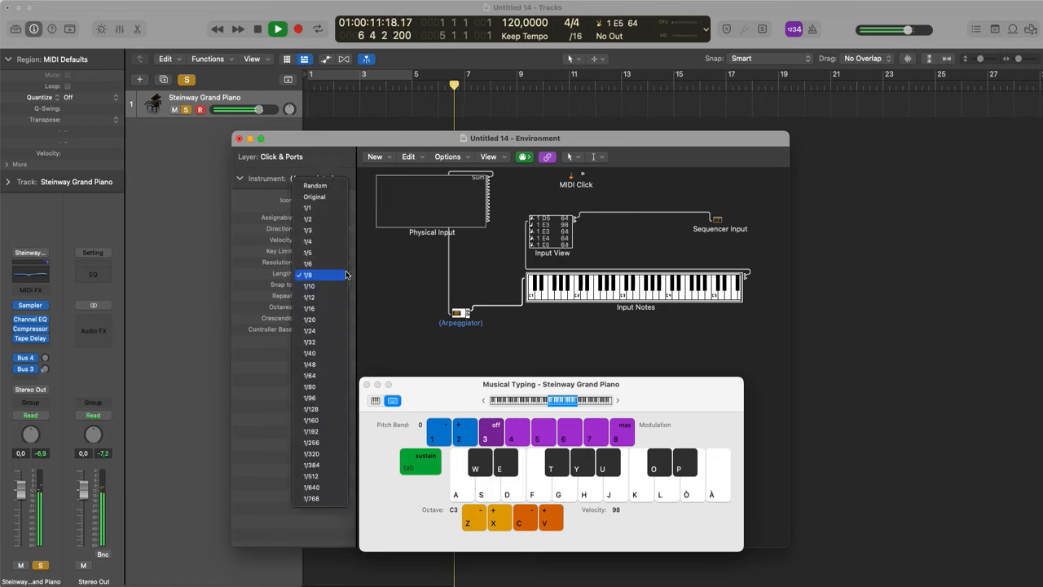
click(331, 237)
key(s)
key(d)
key(g)
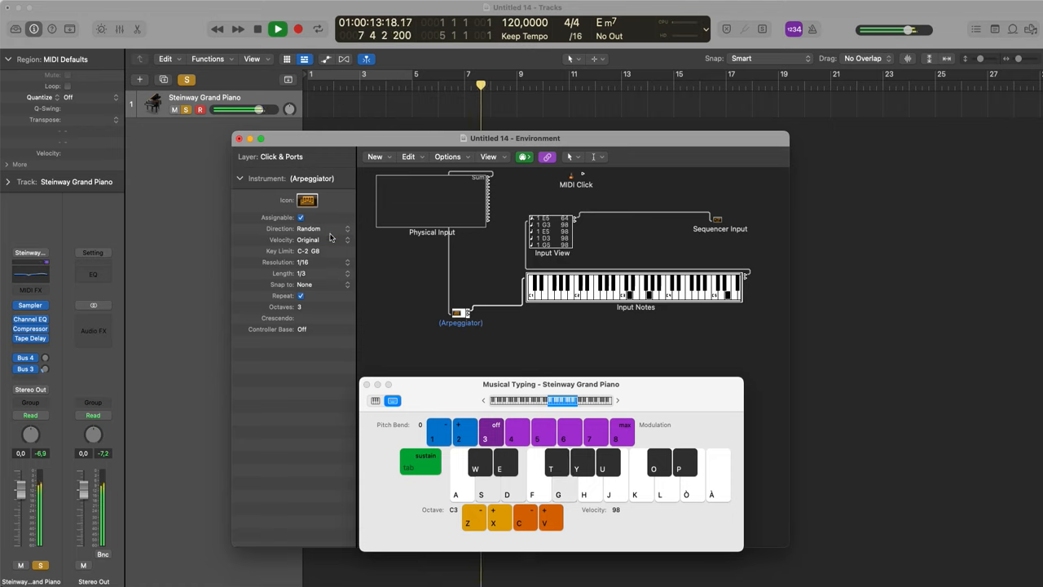
key(g)
key(l)
key(ograve)
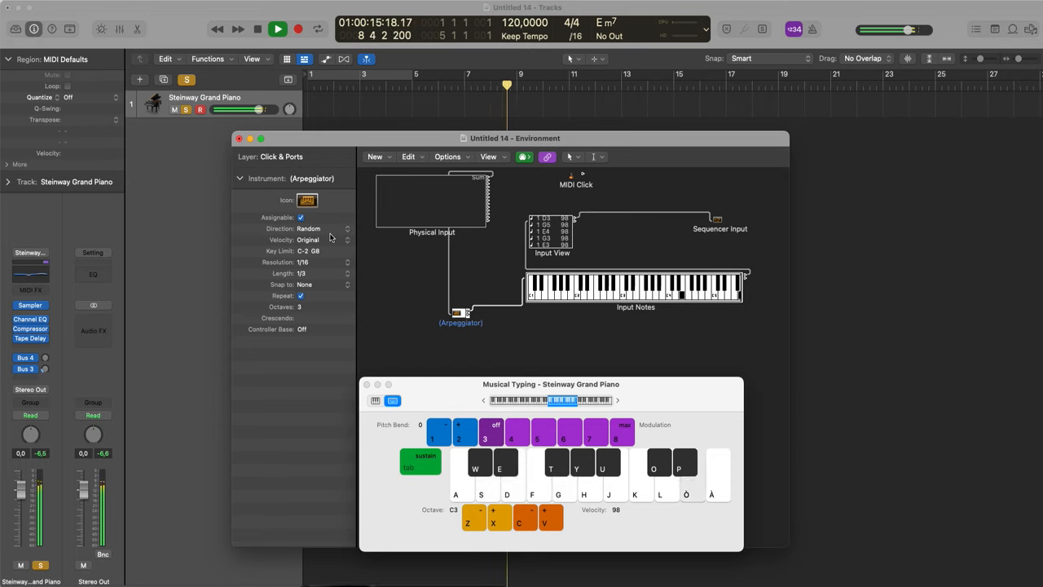
key(f)
key(d)
key(agrave)
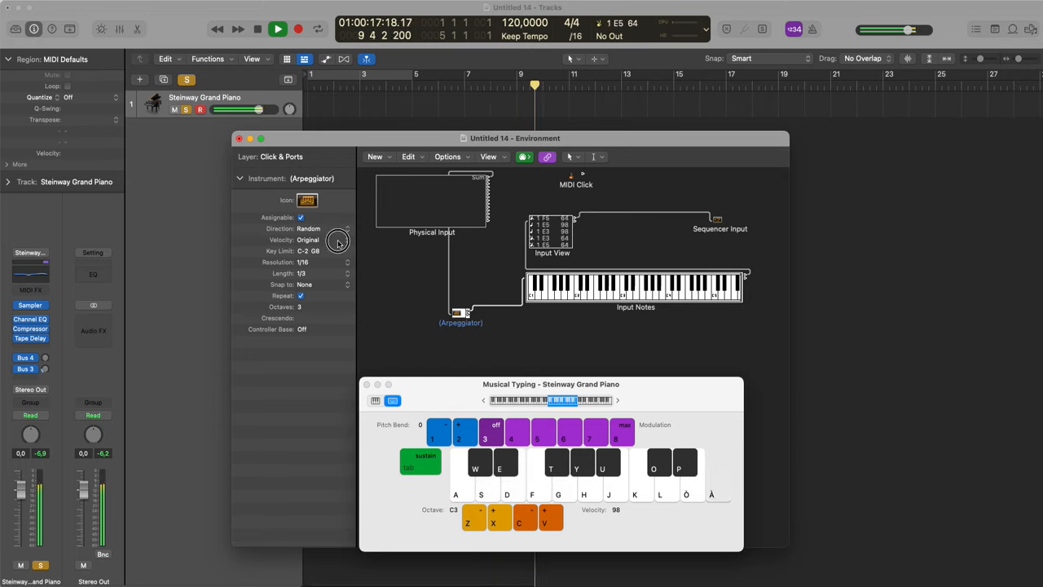
Set the Arpeggiator's velocity to Random, play a run of test notes, and stop playback
click(339, 242)
click(339, 232)
key(s)
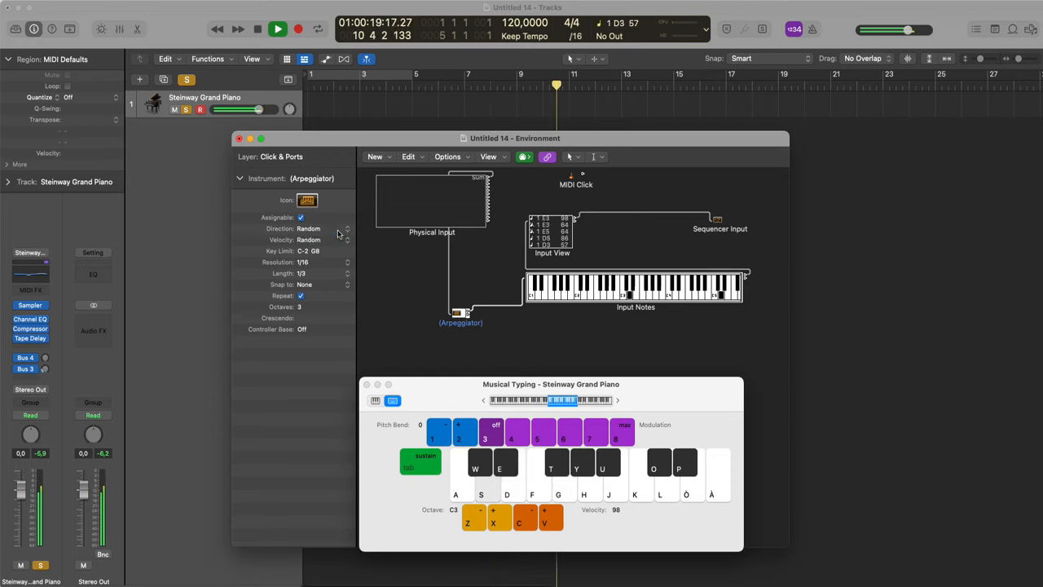
key(l)
key(d)
key(s)
key(s)
key(g)
key(d)
key(h)
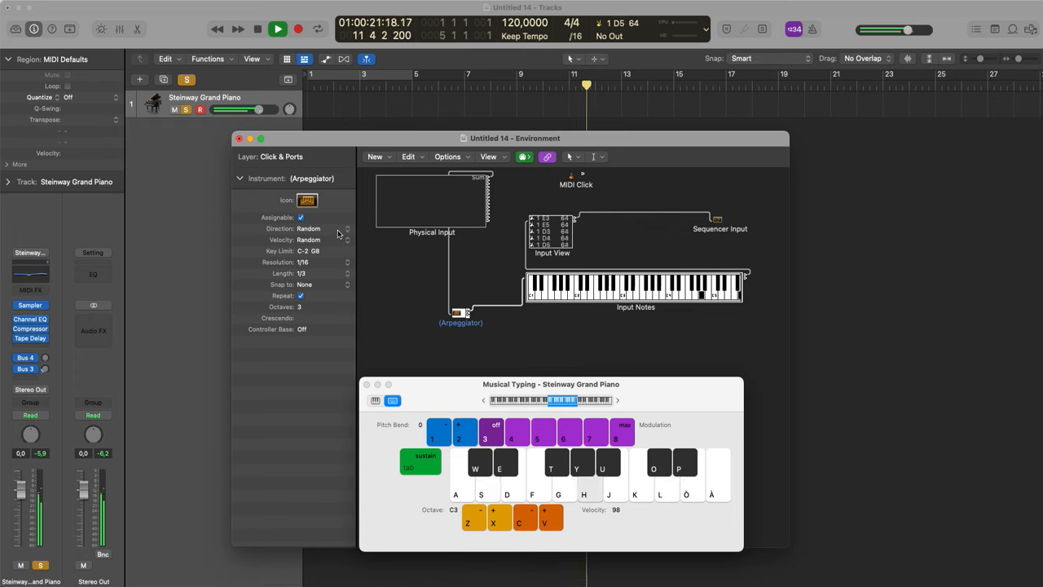
key(j)
key(k)
key(h)
key(h)
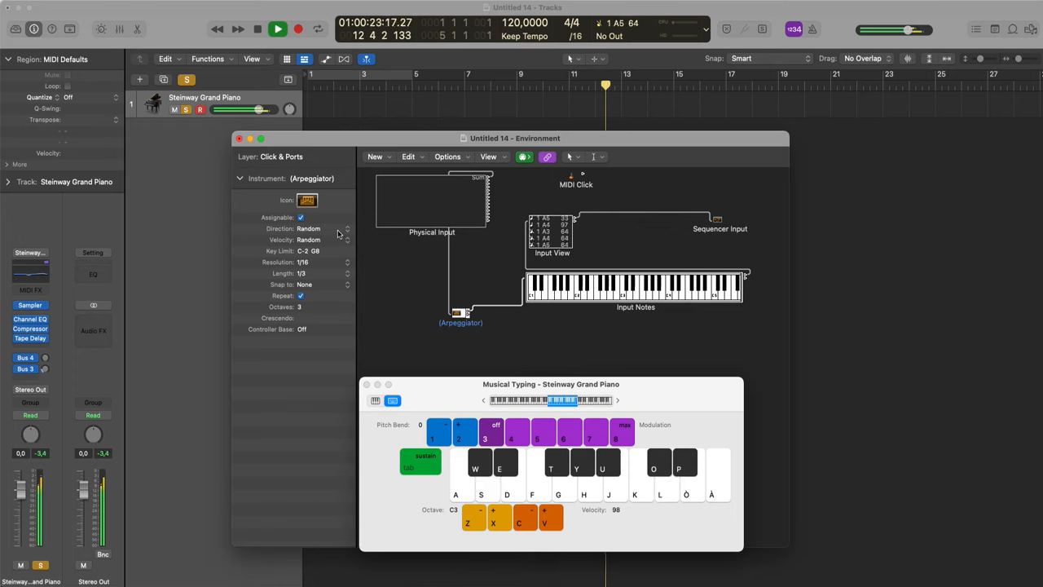
key(space)
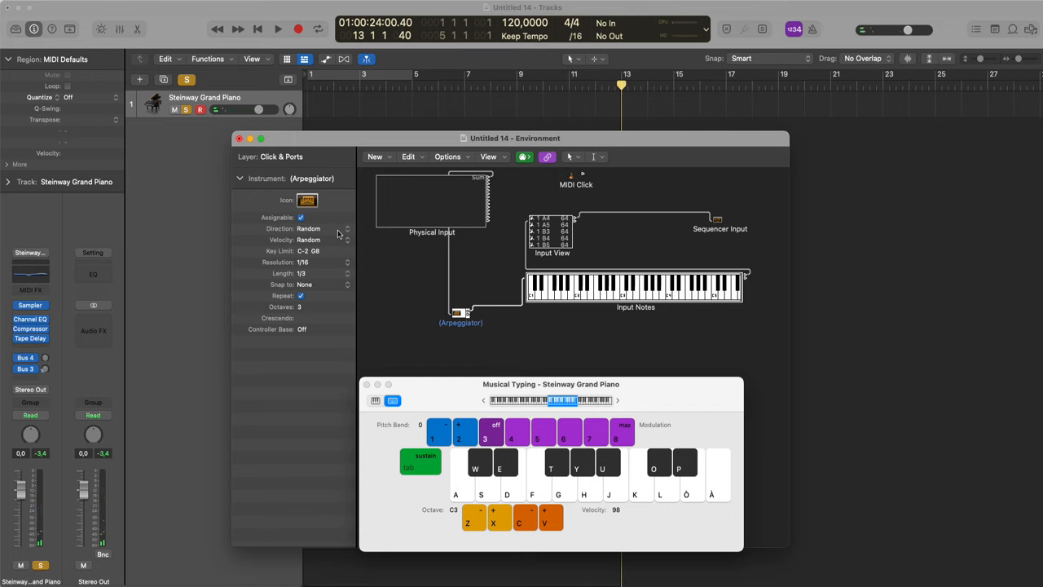
Switch the Environment to the Mixer layer and close Musical Typing
click(306, 153)
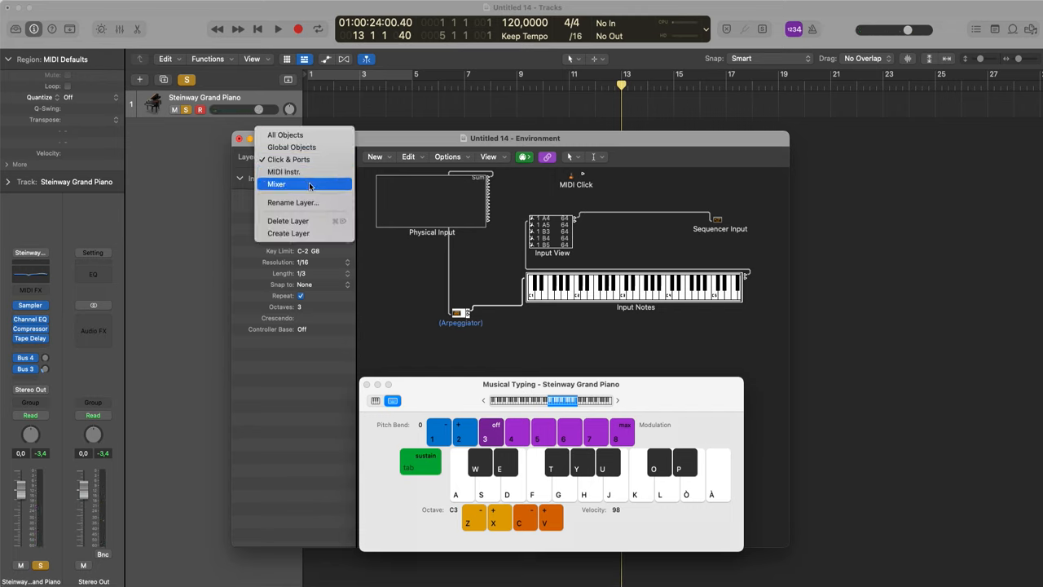
click(308, 183)
click(366, 384)
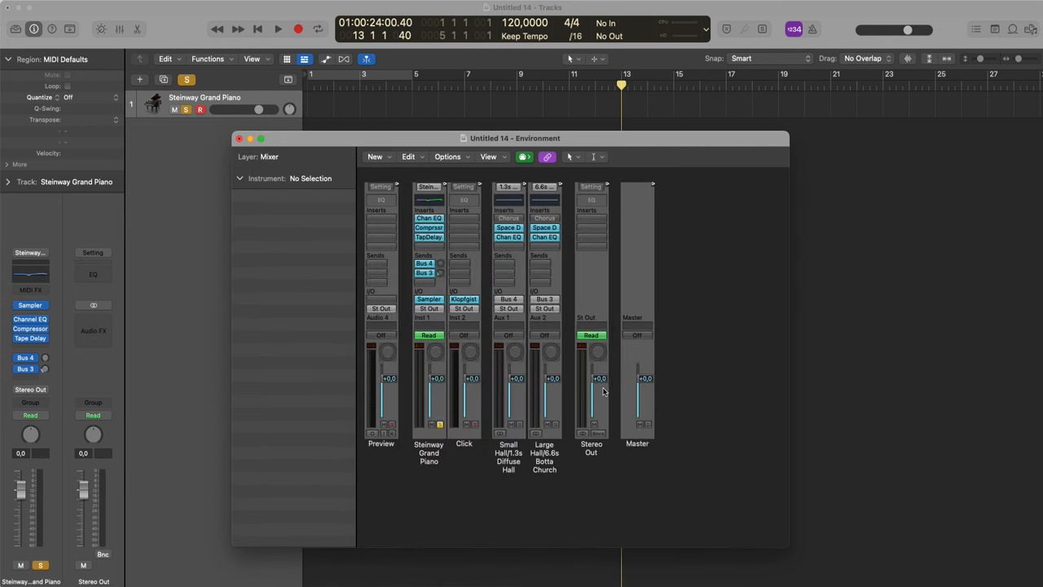
Nudge the Stereo Out channel strip slightly and inspect the parameters of the Click, Stereo Out, Preview and Steinway Grand Piano strips
click(596, 449)
mouse_move(595, 448)
mouse_down()
mouse_move(564, 450)
mouse_move(594, 451)
mouse_up()
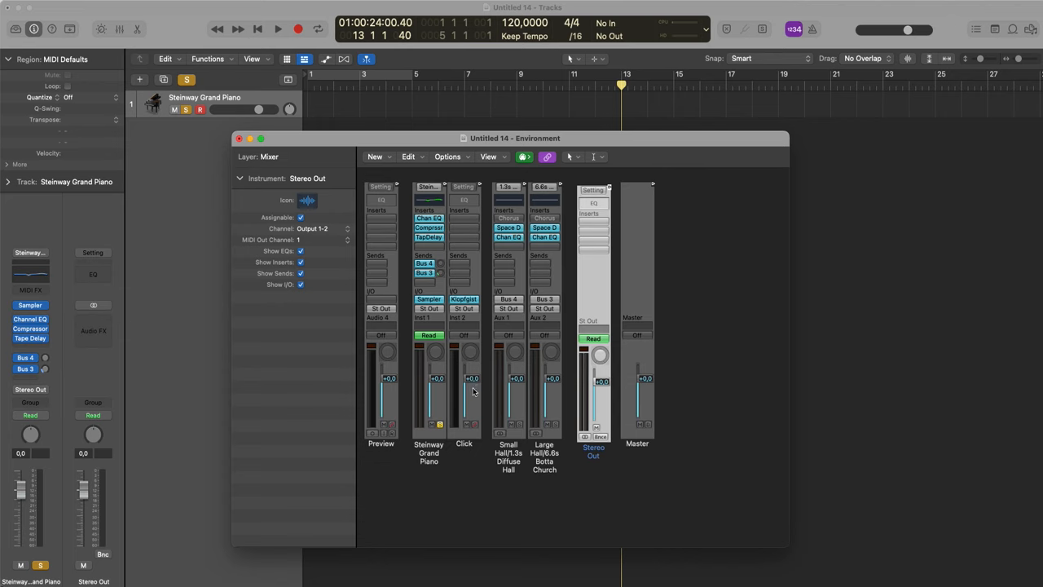
click(468, 447)
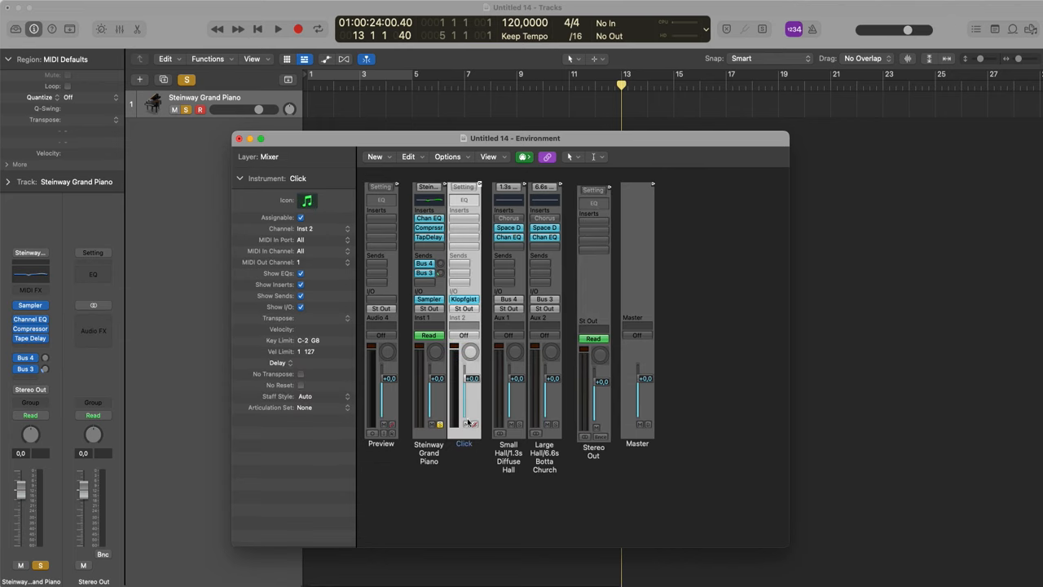
click(594, 453)
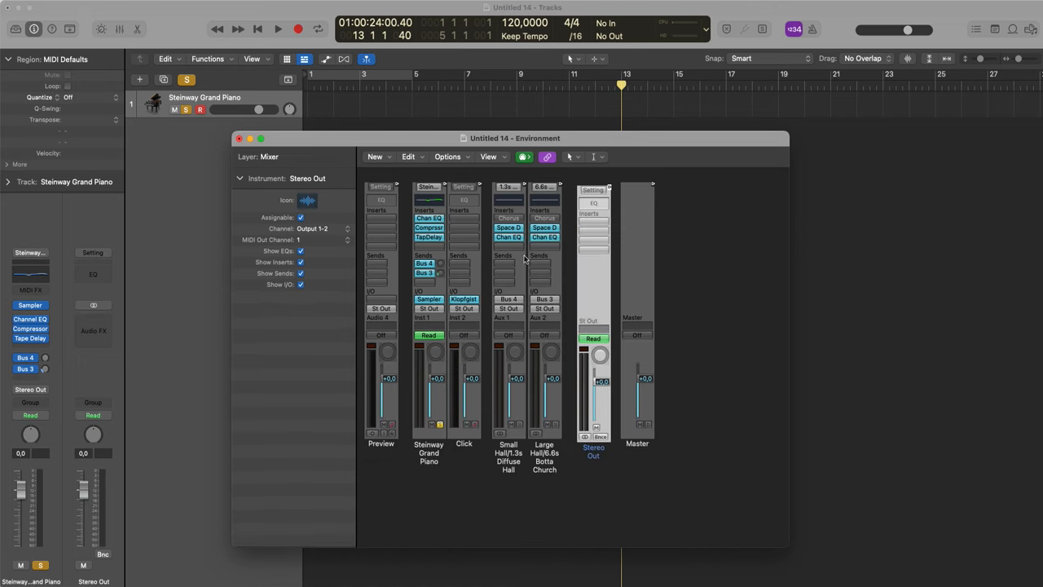
click(429, 452)
click(380, 445)
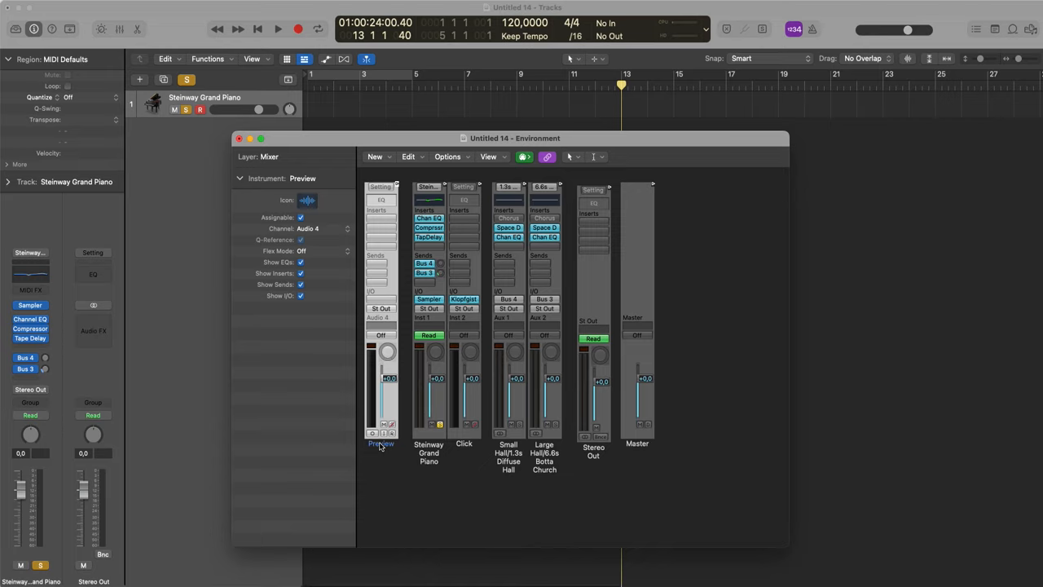
click(445, 454)
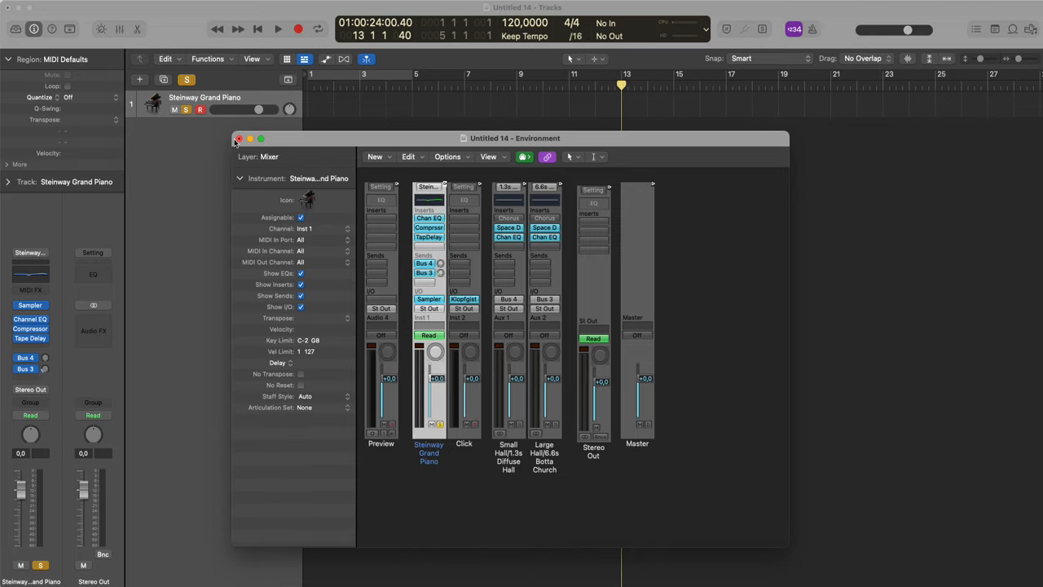
Close and reopen the Environment window, and display its Global Objects layer
click(238, 139)
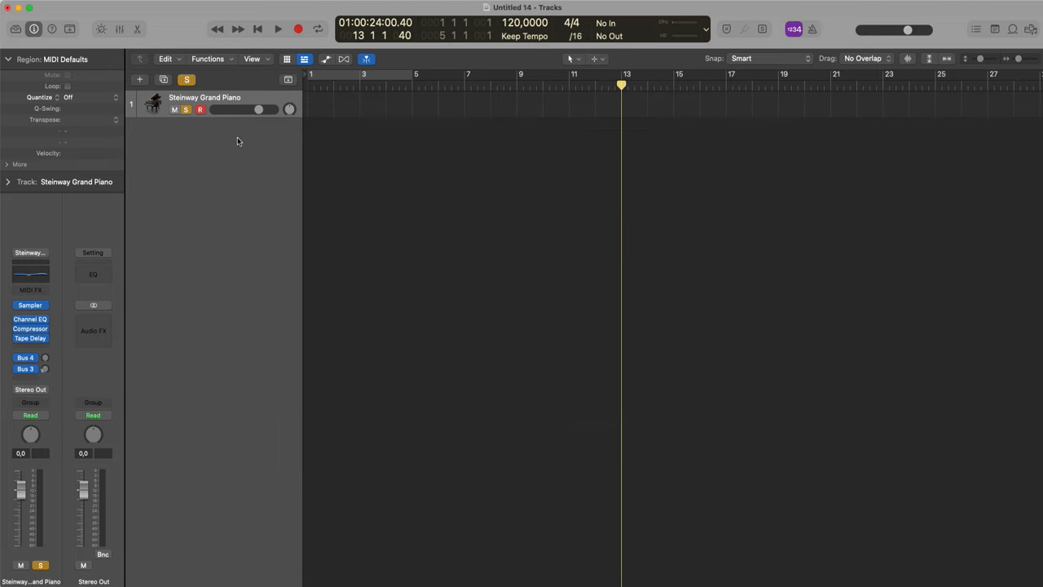
key(super+8)
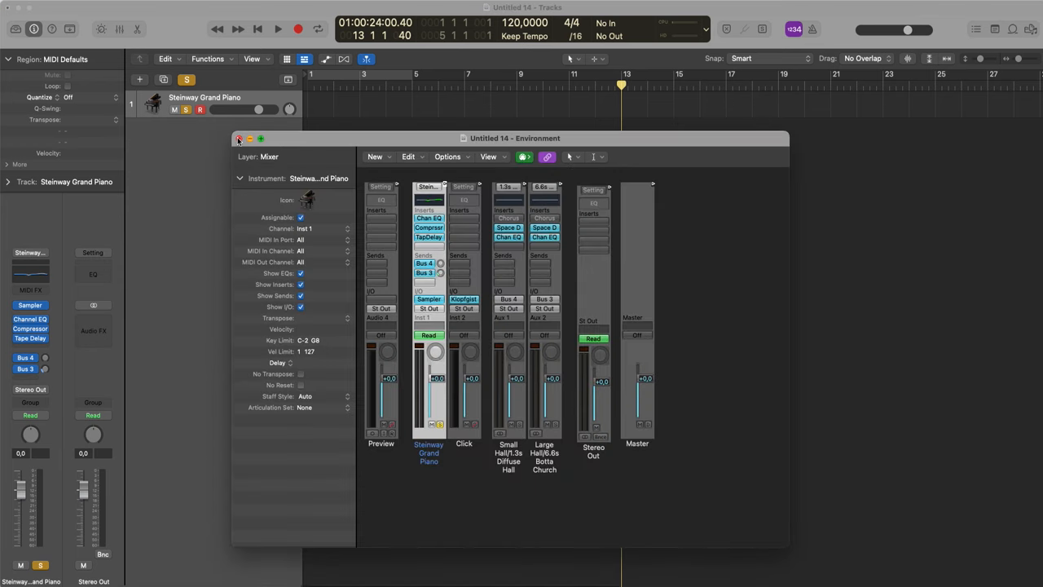
click(269, 157)
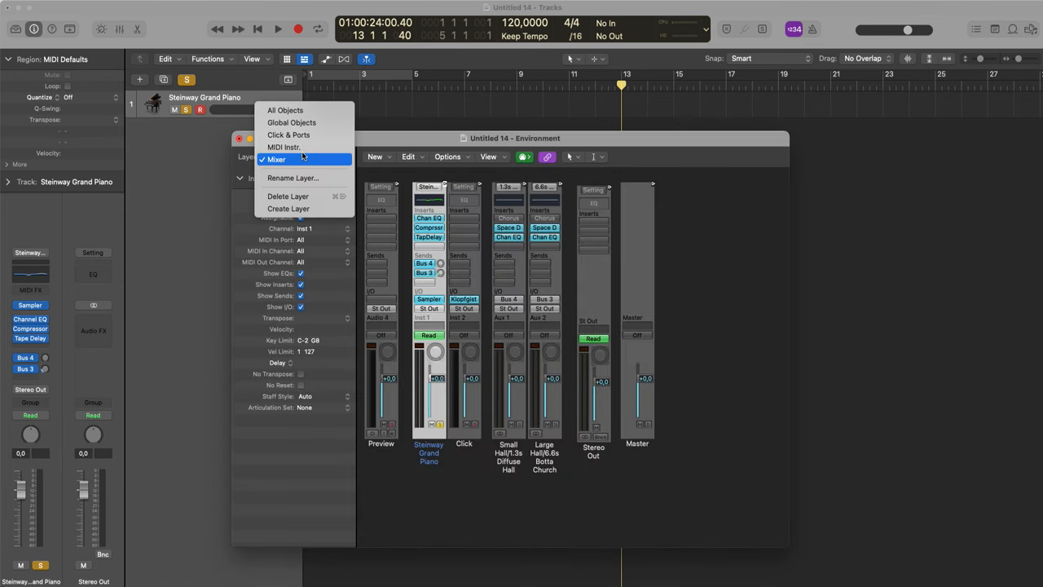
click(298, 123)
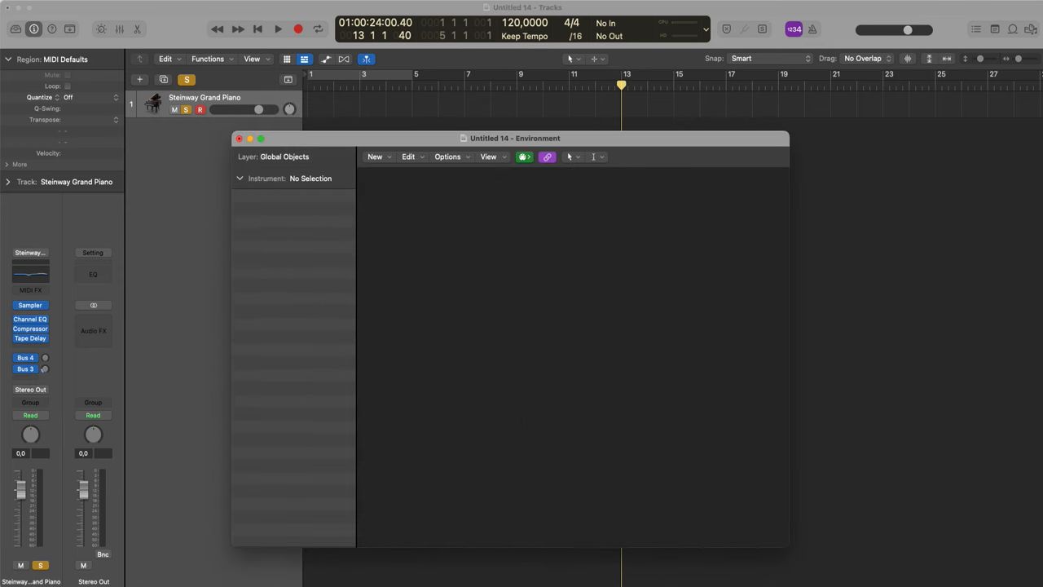
click(282, 0)
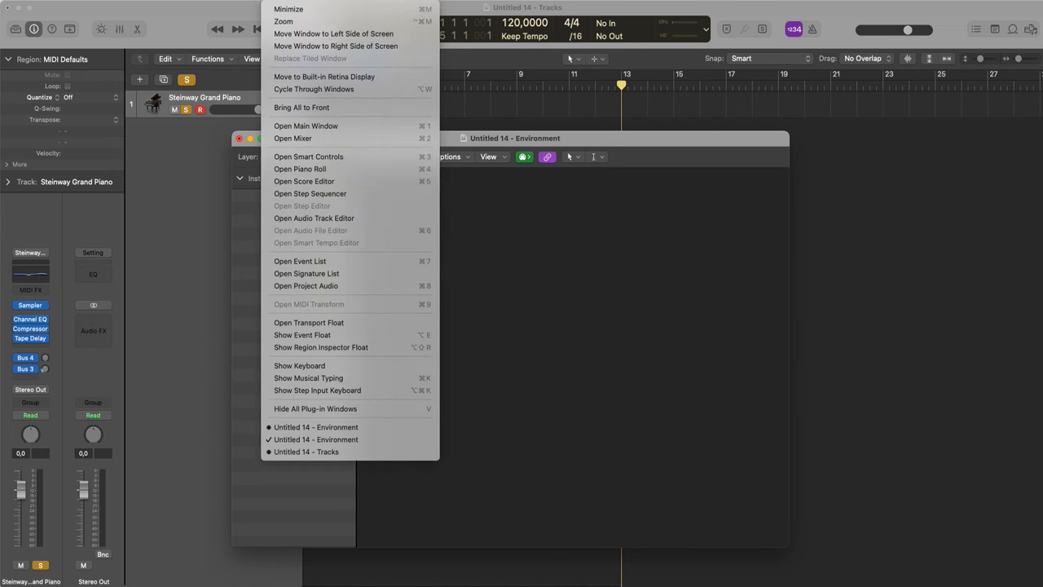
click(627, 236)
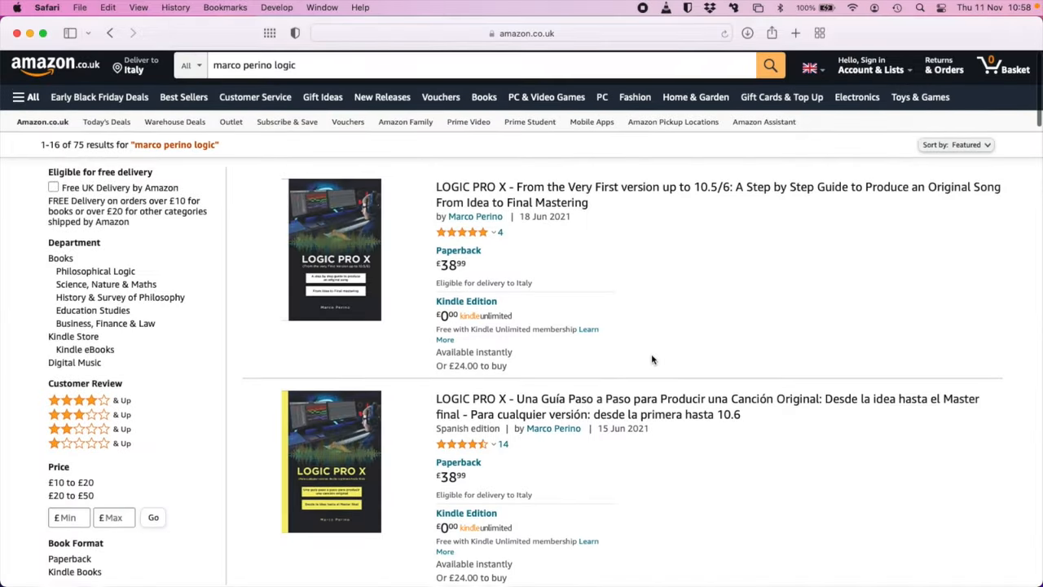
Browse the Logic Pro book listings in the Amazon search results open in Safari
scroll(652, 359, down, 1)
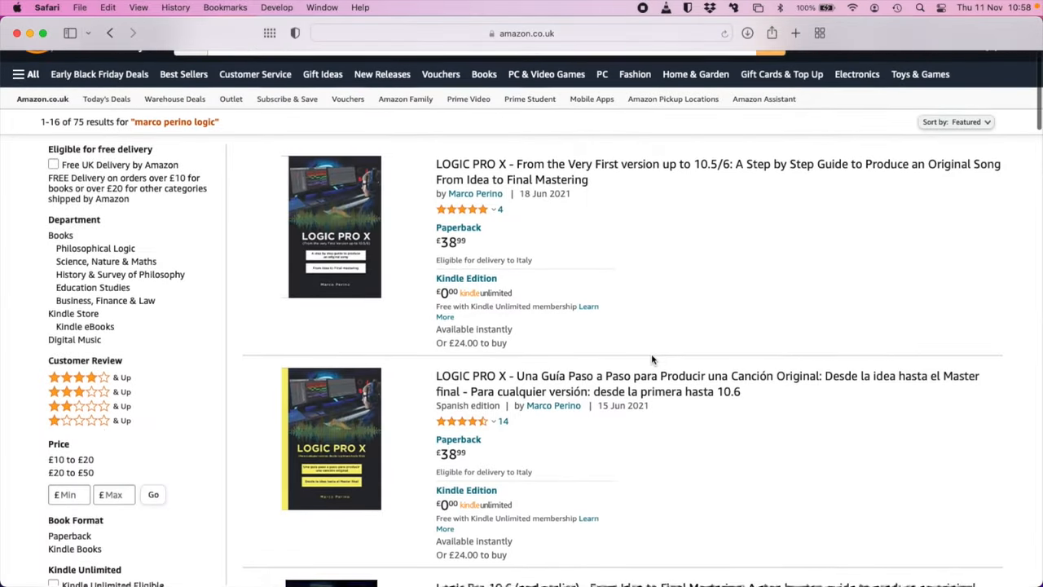
scroll(652, 359, down, 5)
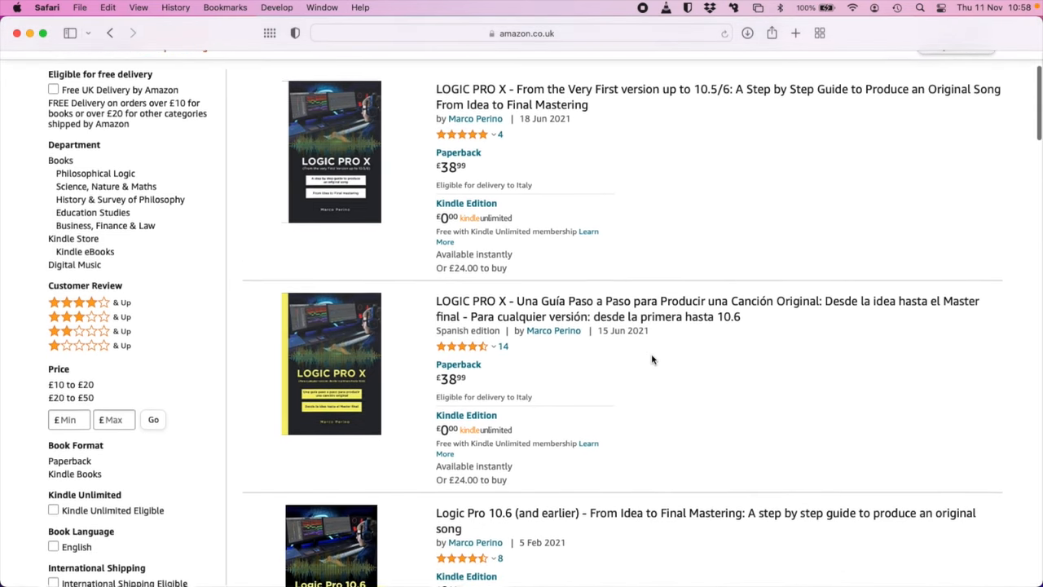
scroll(652, 358, down, 4)
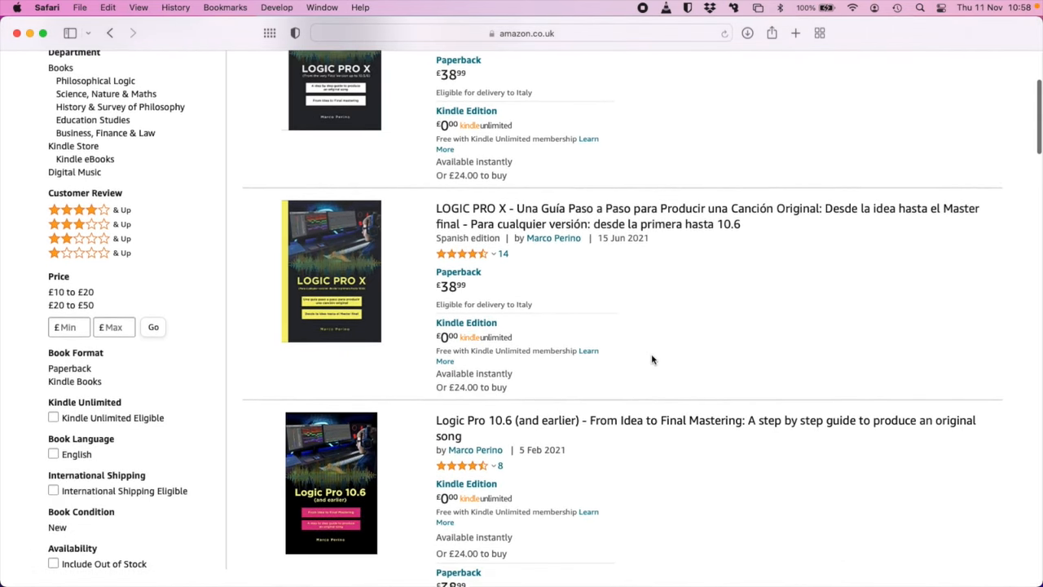
scroll(652, 359, down, 6)
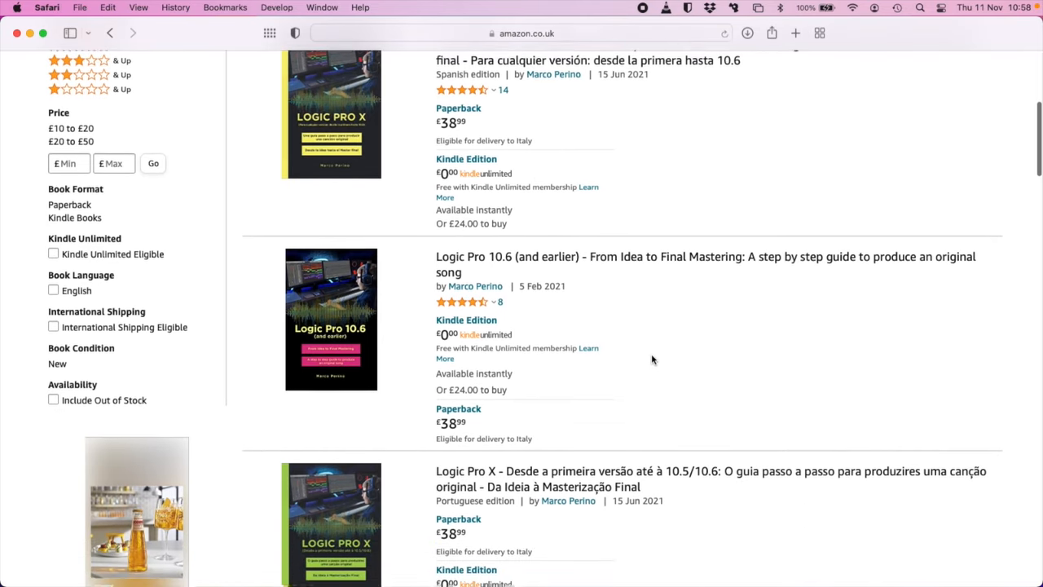
scroll(652, 358, down, 5)
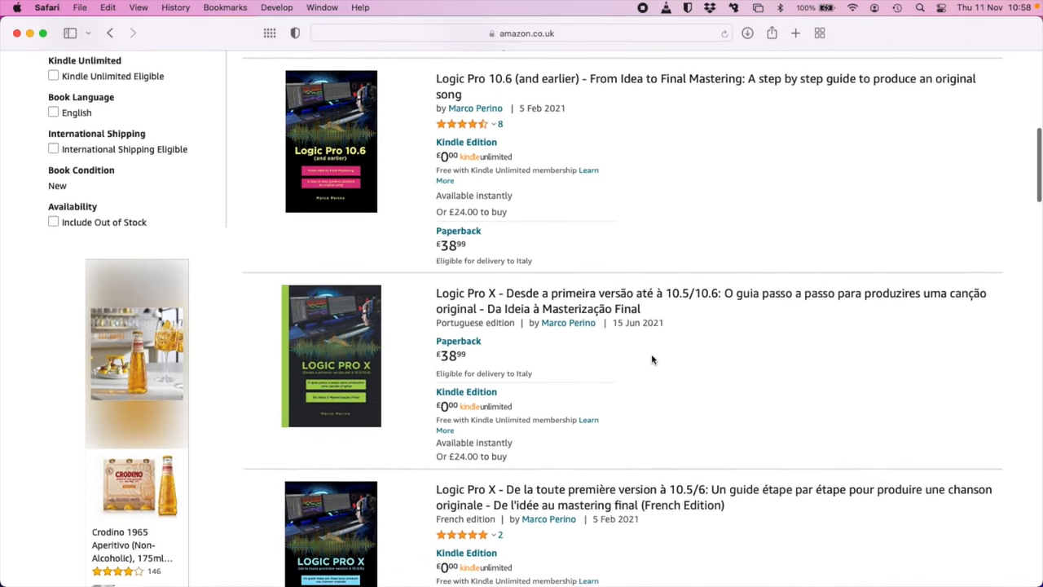
scroll(652, 358, down, 8)
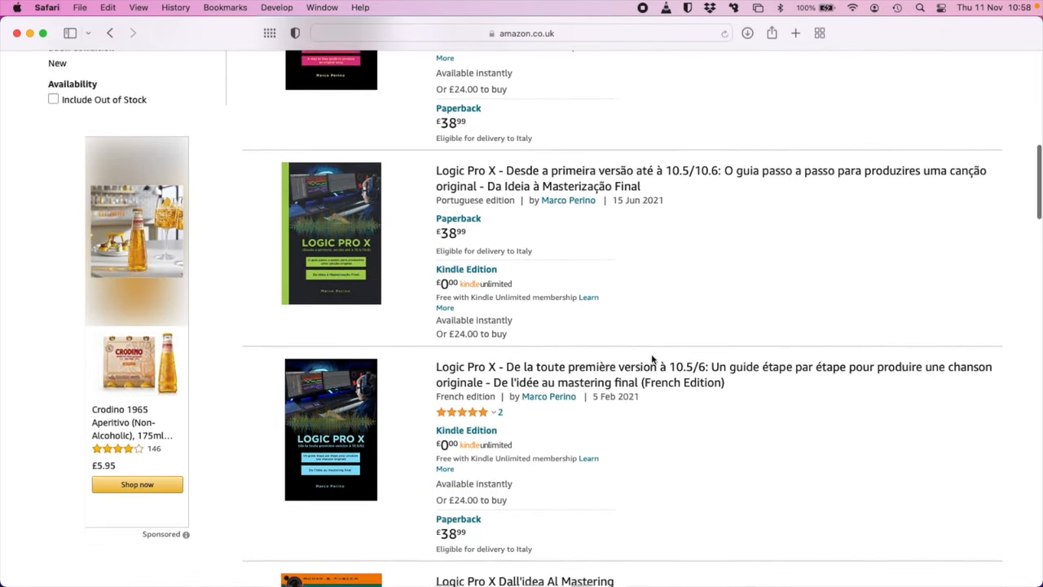
scroll(652, 359, down, 2)
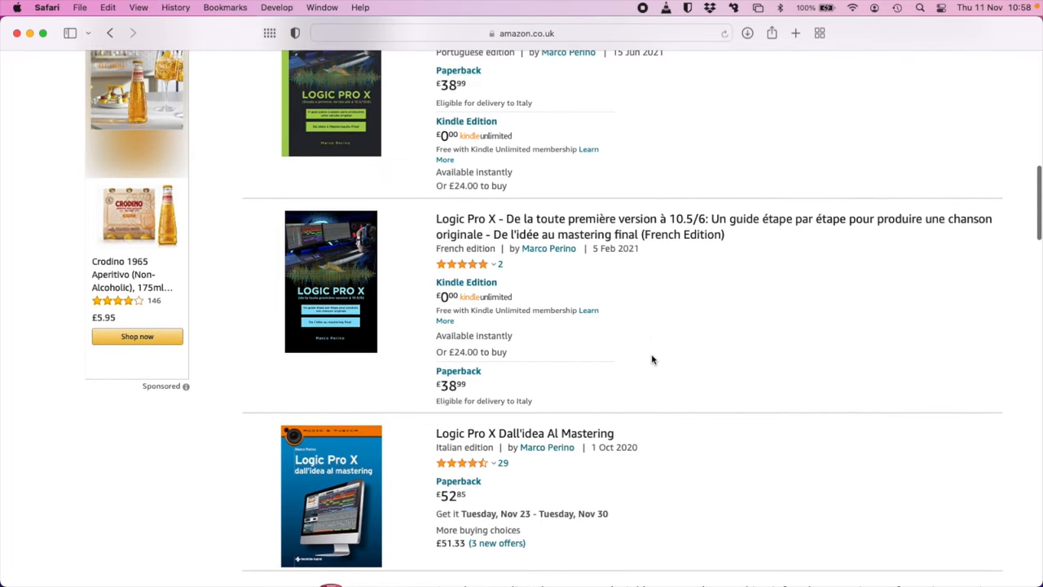